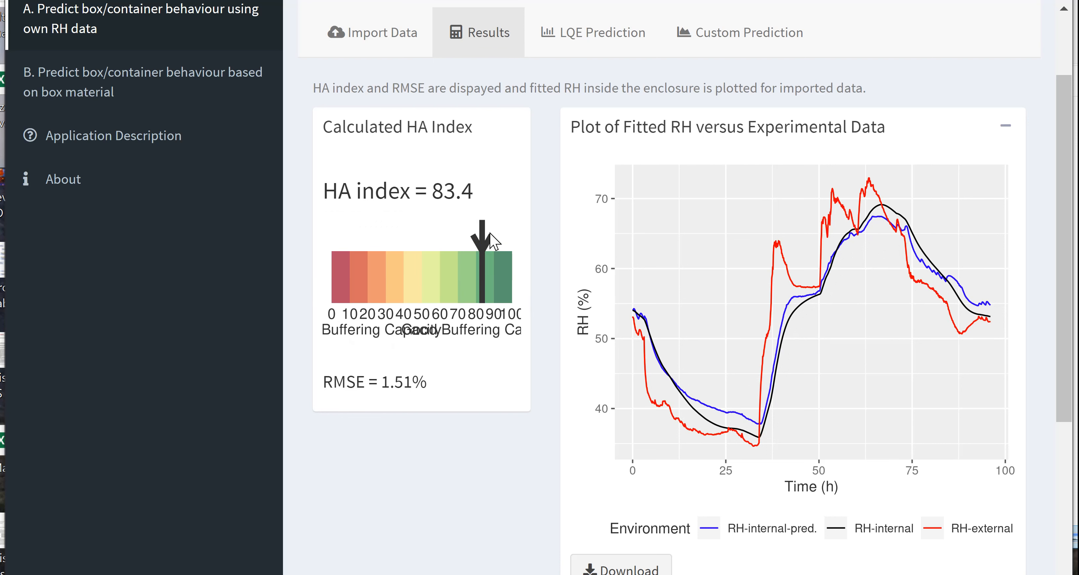
- Run the LQE prediction of internal RH for the imported data with the default fluctuation settings of 50% and 20%
{"action": "mouse_move", "coordinate": [490, 234]}
{"action": "left_click", "coordinate": [607, 42]}
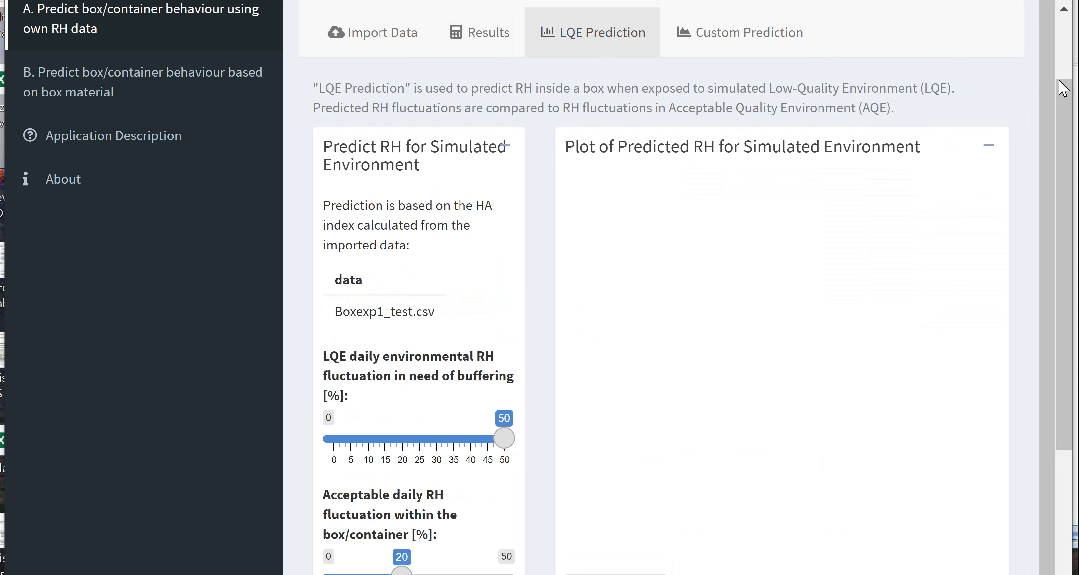
{"action": "left_click_drag", "start_coordinate": [1069, 109], "coordinate": [1071, 146]}
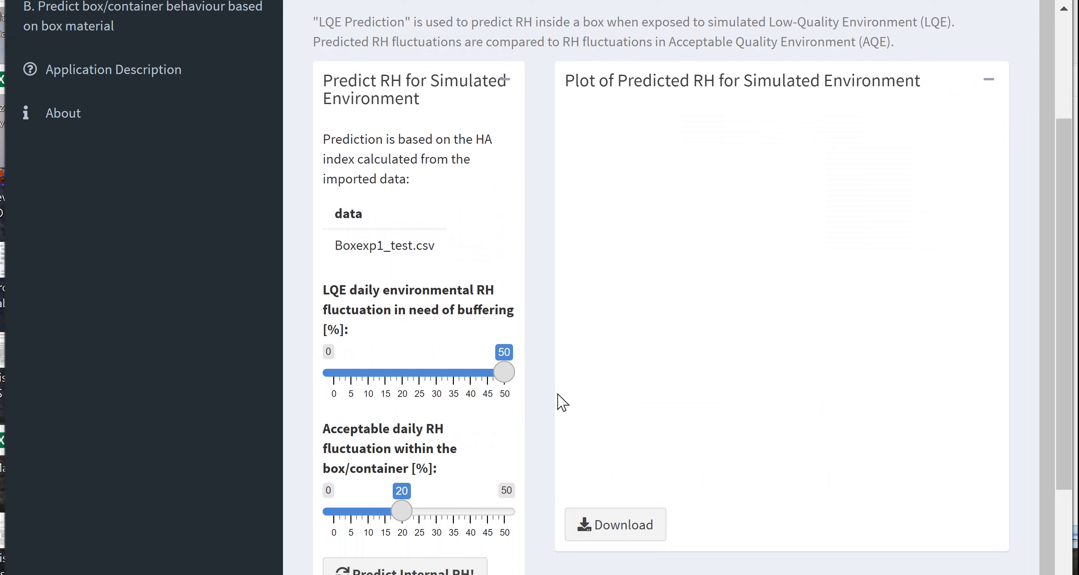
{"action": "mouse_move", "coordinate": [486, 398]}
{"action": "mouse_move", "coordinate": [511, 384]}
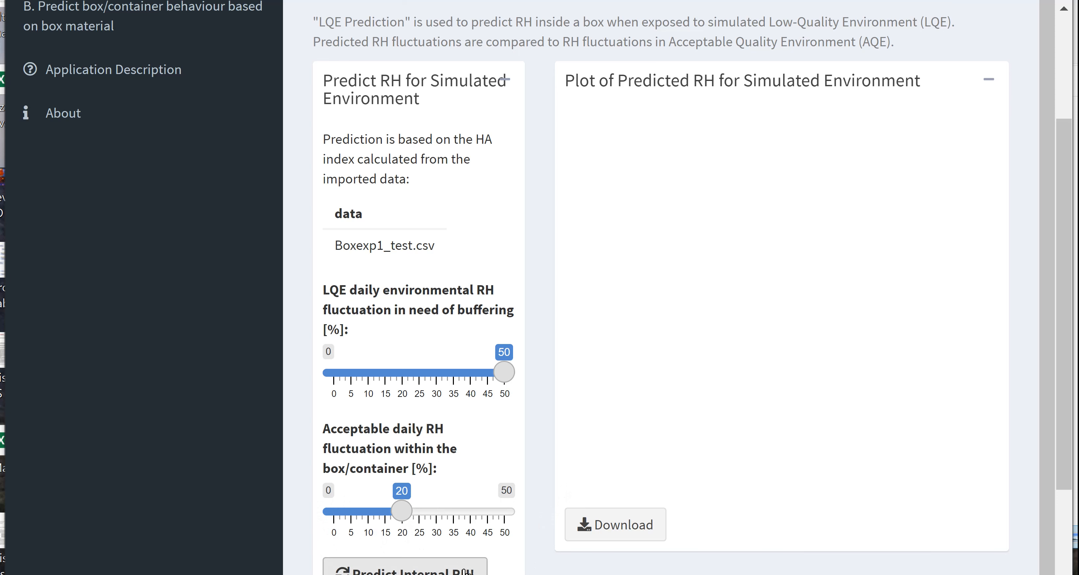
{"action": "left_click", "coordinate": [460, 572]}
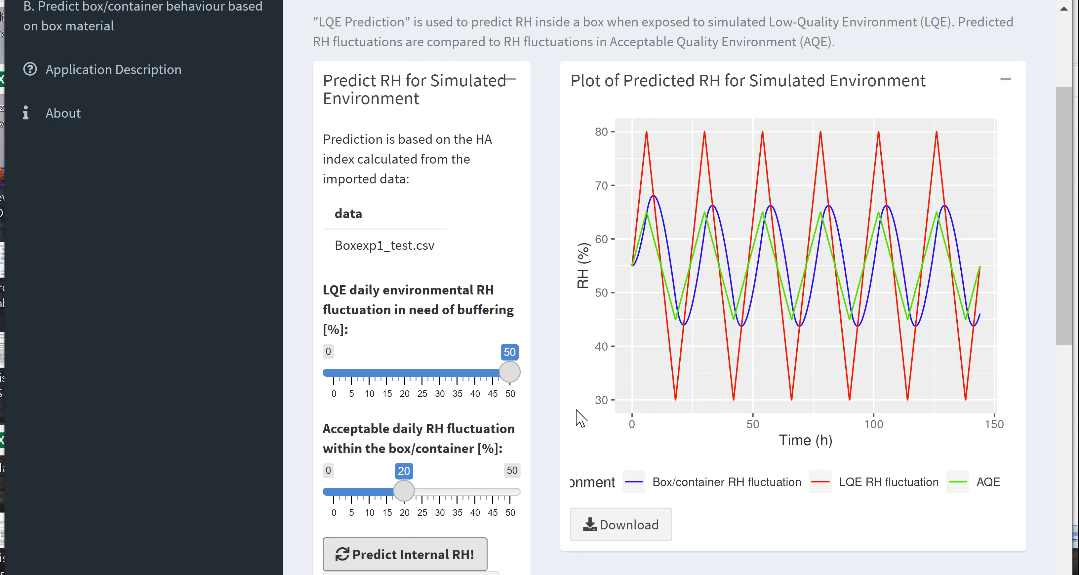
- Set the LQE daily environmental RH fluctuation to 30% and rerun the internal RH prediction
{"action": "mouse_move", "coordinate": [512, 382]}
{"action": "left_click_drag", "start_coordinate": [512, 382], "coordinate": [446, 383]}
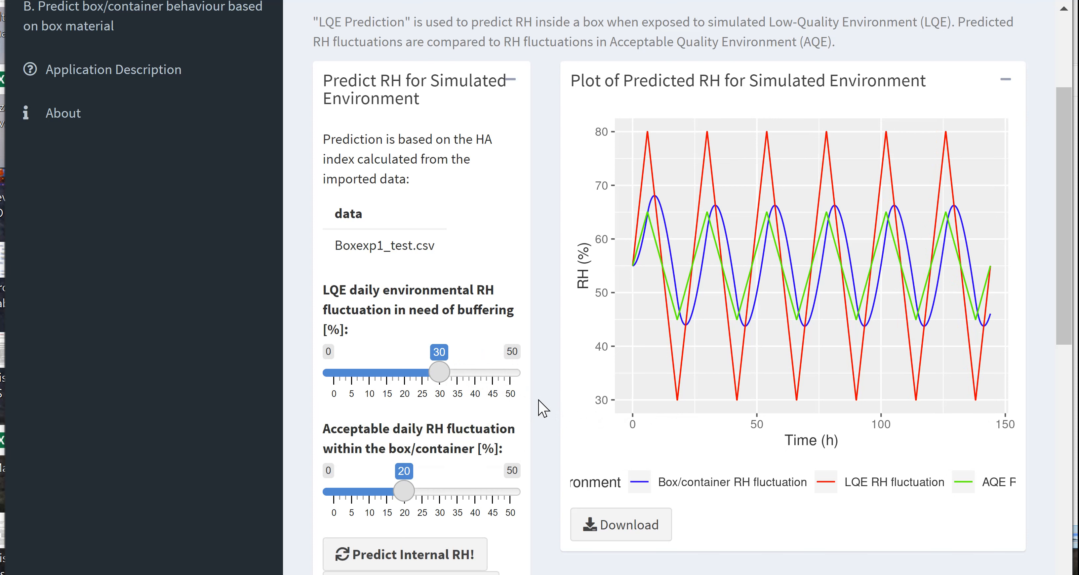
{"action": "left_click", "coordinate": [440, 561]}
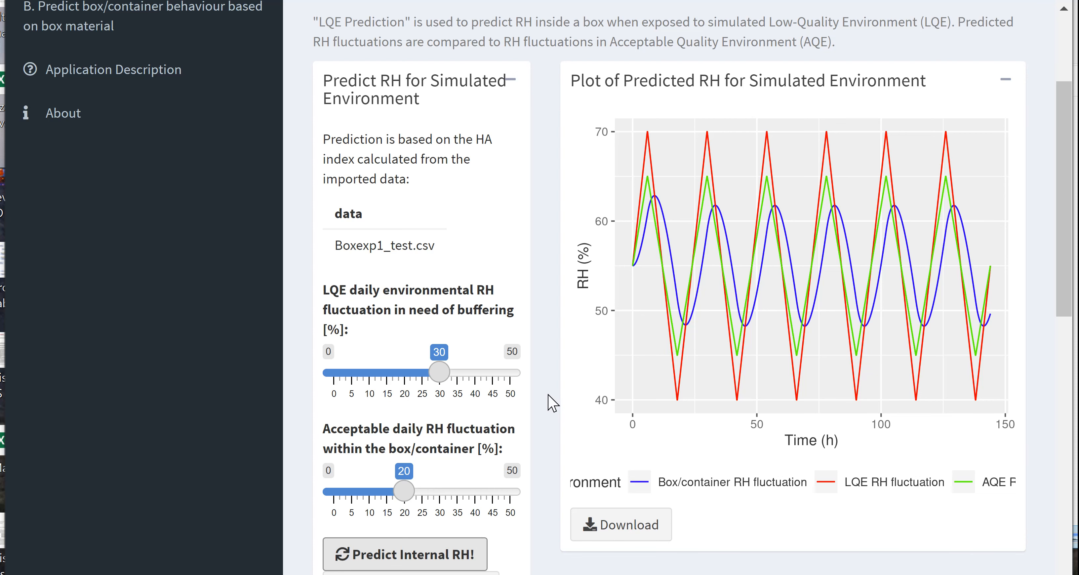
- Upload the Boxexp2_test CSV file as the custom-environment data for the Custom Prediction
{"action": "scroll", "coordinate": [548, 402], "scroll_direction": "up", "scroll_amount": 4}
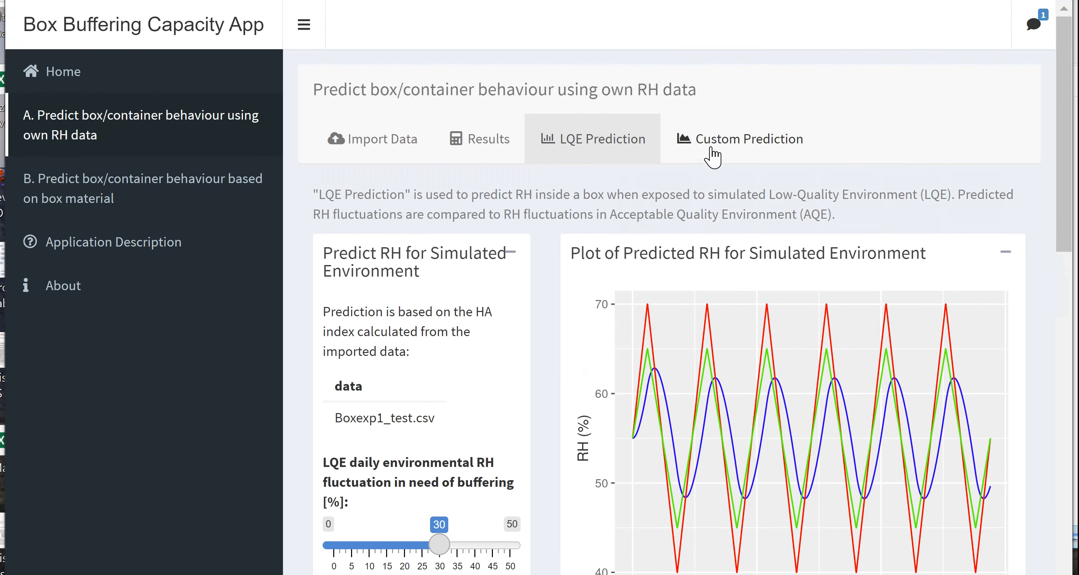
{"action": "left_click", "coordinate": [712, 157]}
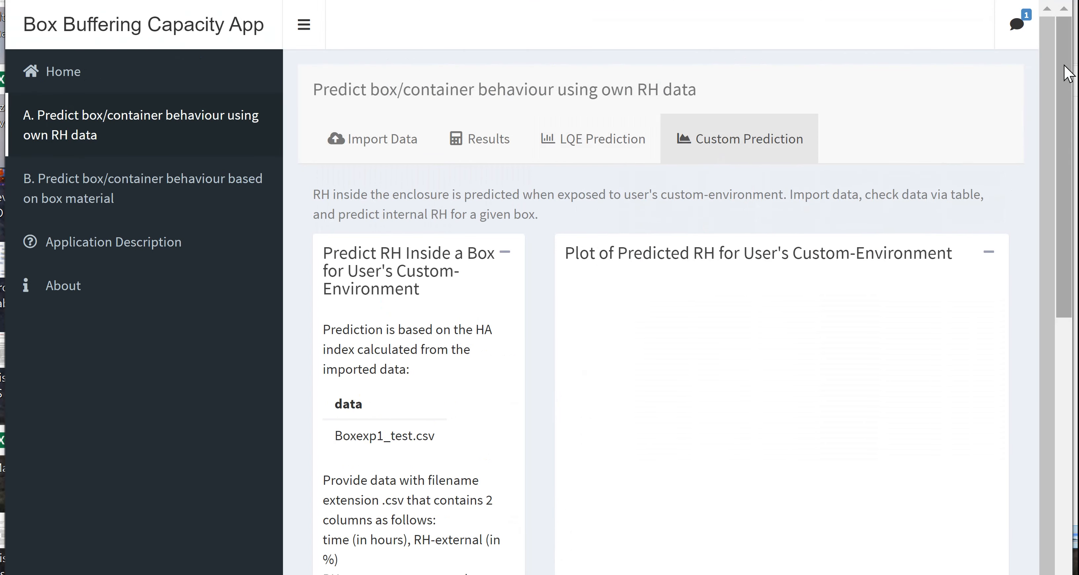
{"action": "left_click_drag", "start_coordinate": [1065, 66], "coordinate": [1065, 340]}
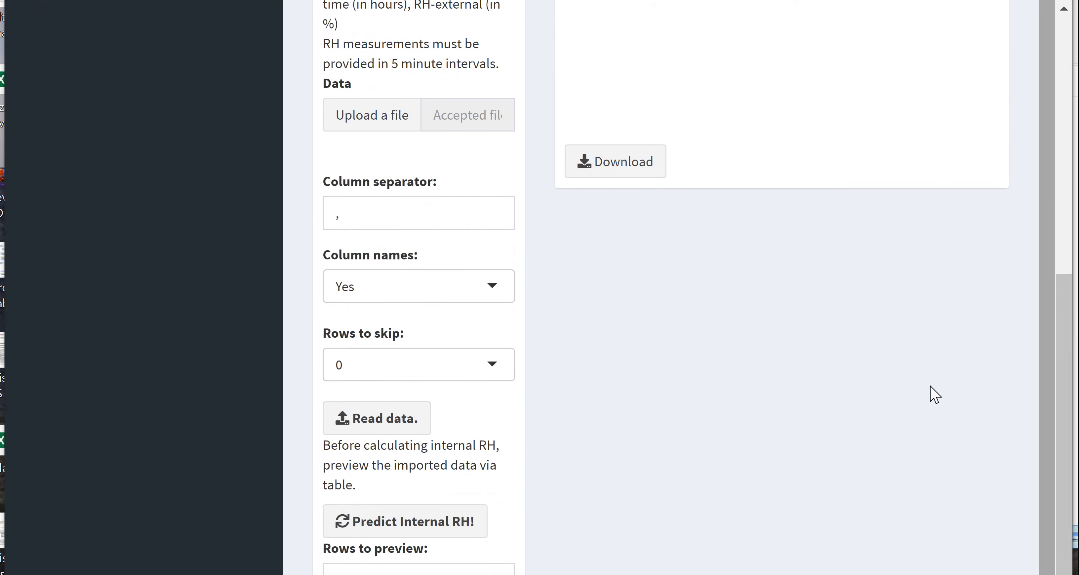
{"action": "left_click", "coordinate": [394, 121]}
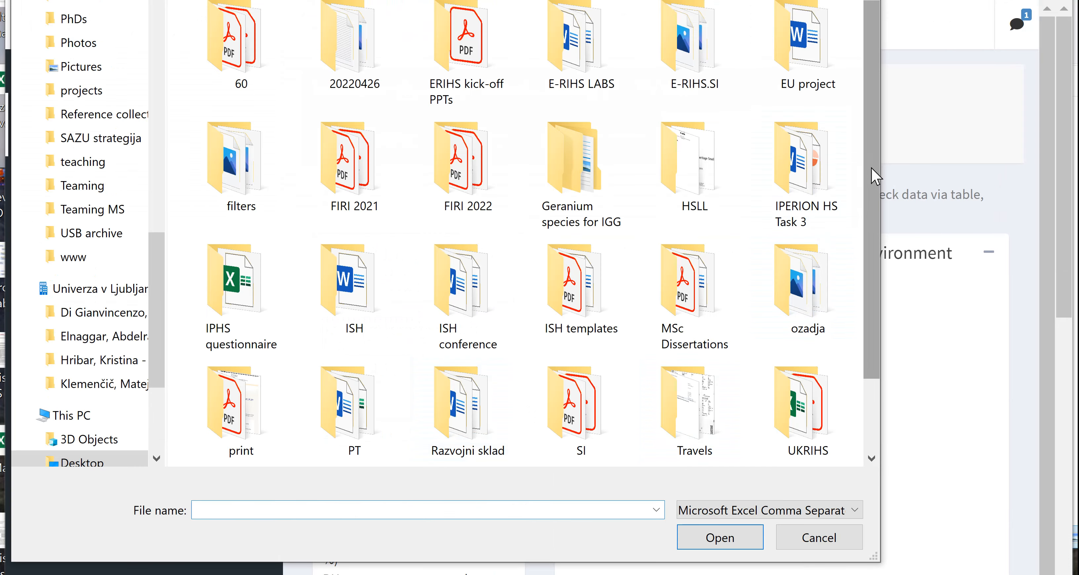
{"action": "scroll", "coordinate": [866, 194], "scroll_direction": "down", "scroll_amount": 3}
{"action": "left_click", "coordinate": [834, 454]}
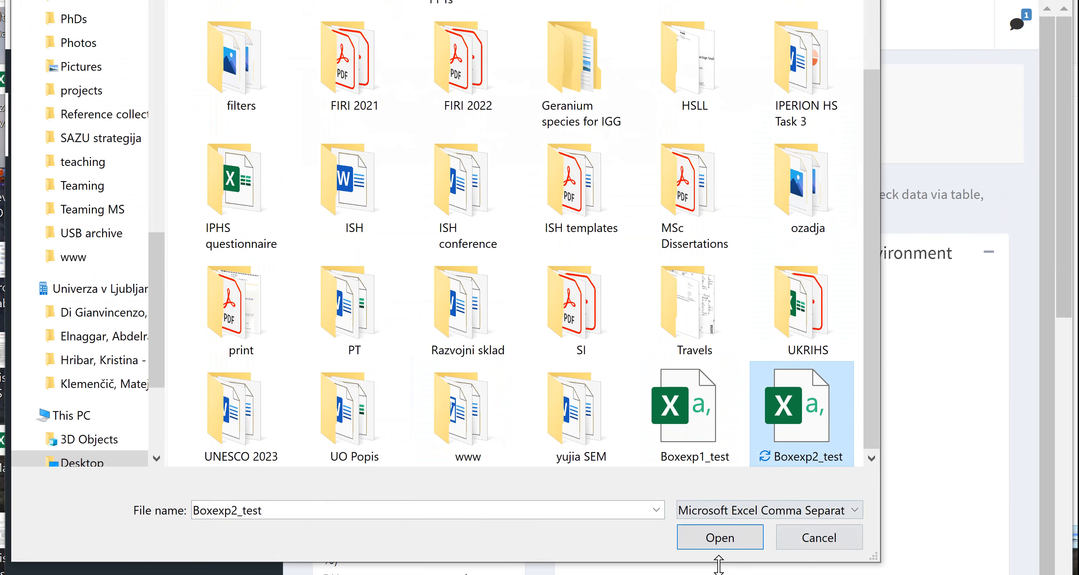
{"action": "left_click", "coordinate": [740, 542]}
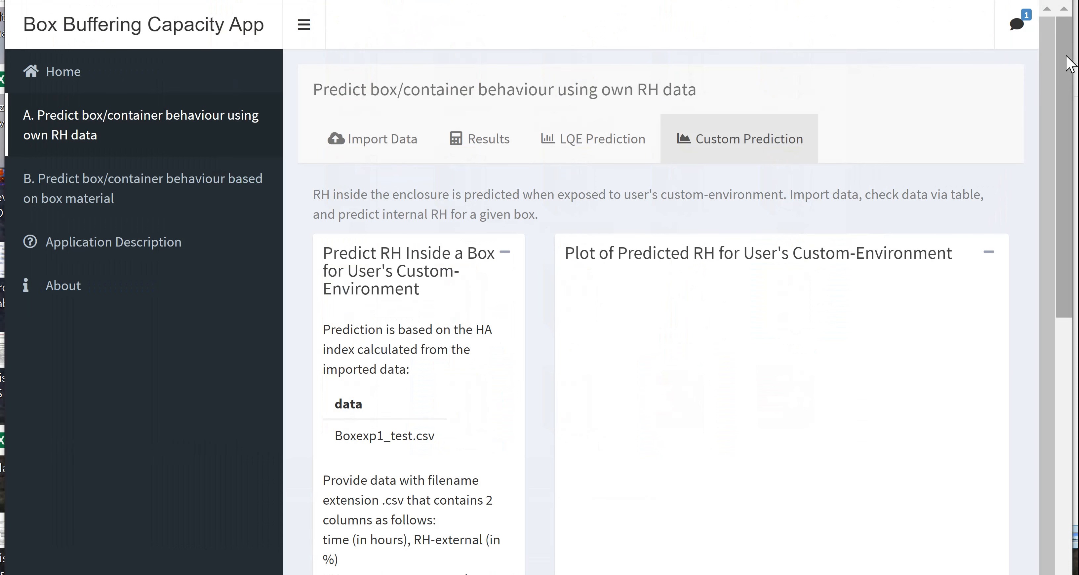
- Read the uploaded custom-environment data, predict the internal RH from it, and view the resulting plot
{"action": "left_click_drag", "start_coordinate": [1068, 62], "coordinate": [1041, 344]}
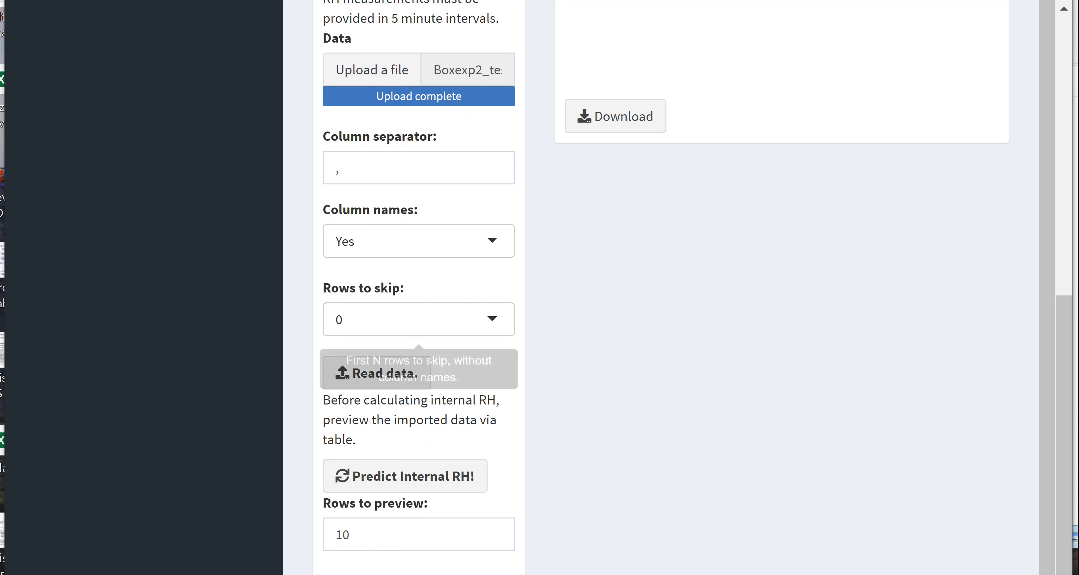
{"action": "left_click", "coordinate": [407, 382]}
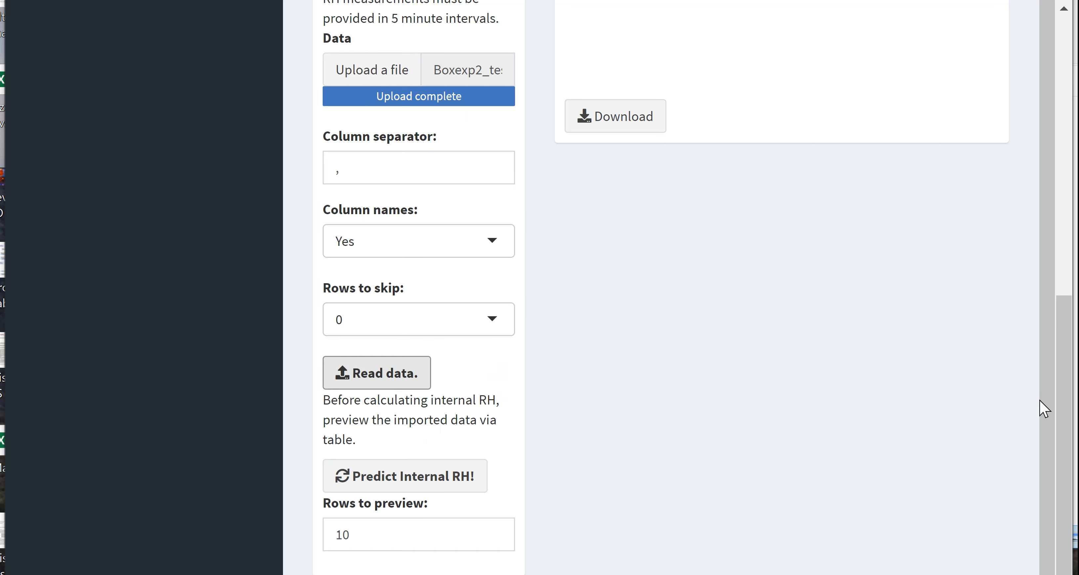
{"action": "left_click_drag", "start_coordinate": [1068, 429], "coordinate": [1018, 523]}
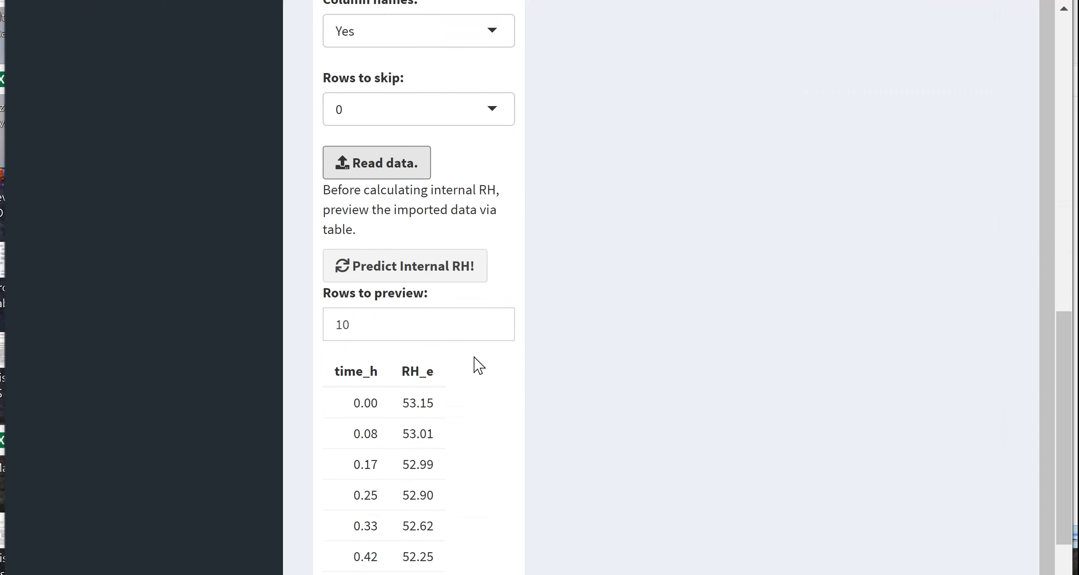
{"action": "left_click", "coordinate": [421, 279]}
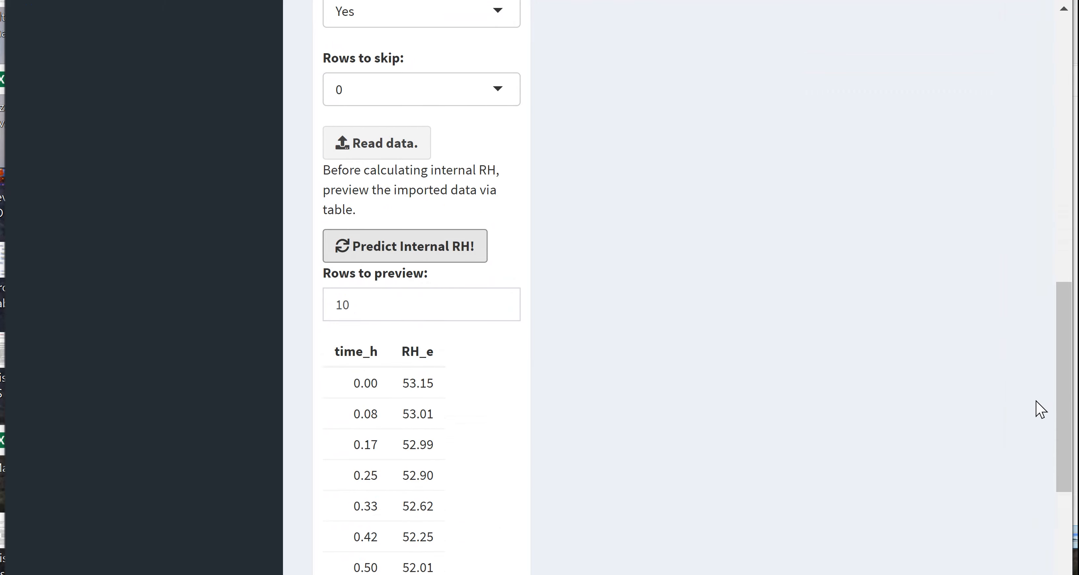
{"action": "left_click_drag", "start_coordinate": [1068, 404], "coordinate": [1058, 199]}
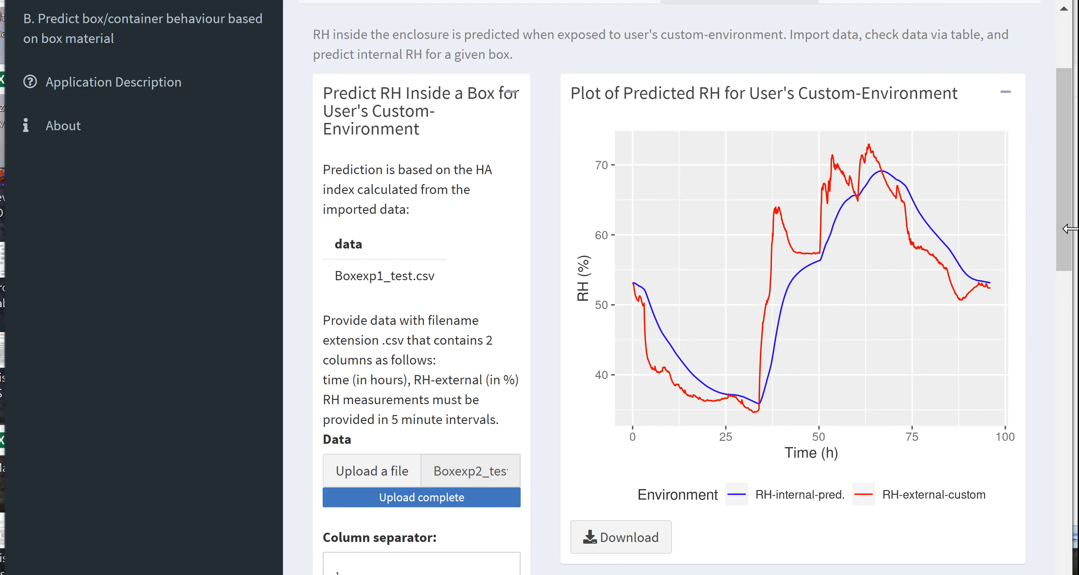
- In the prediction based on box material, configure a Cardboard-Coated/>1mm box that is full of paper
{"action": "left_click_drag", "start_coordinate": [1068, 235], "coordinate": [1073, 183]}
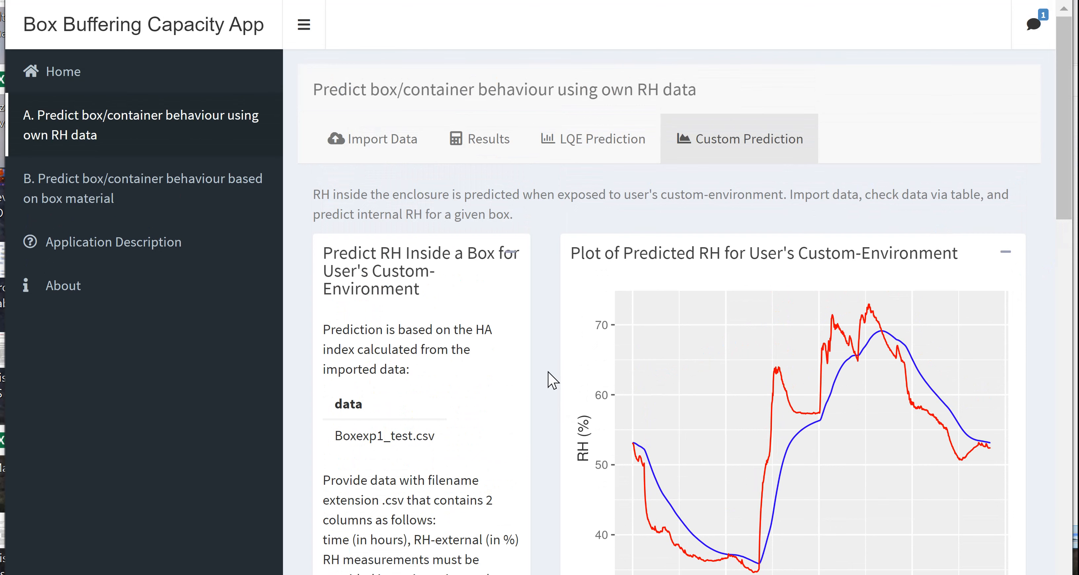
{"action": "left_click", "coordinate": [152, 196]}
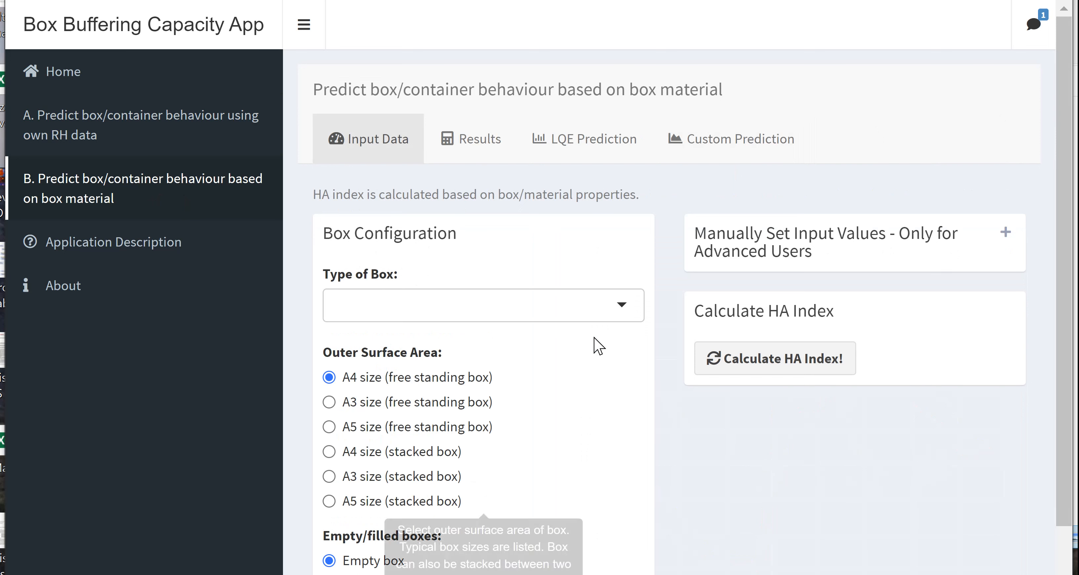
{"action": "left_click_drag", "start_coordinate": [1066, 151], "coordinate": [1068, 241]}
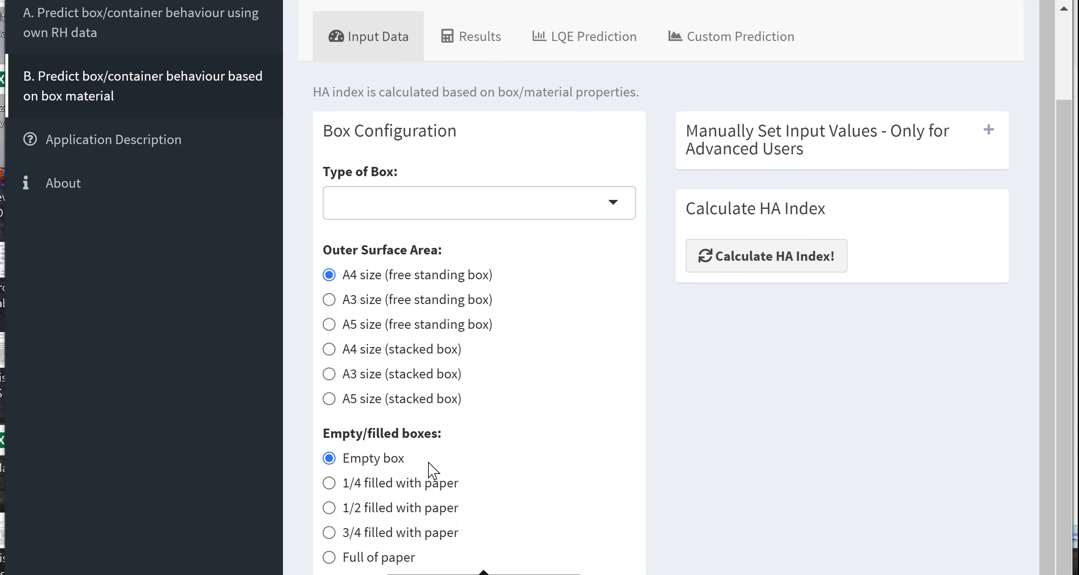
{"action": "mouse_move", "coordinate": [547, 379]}
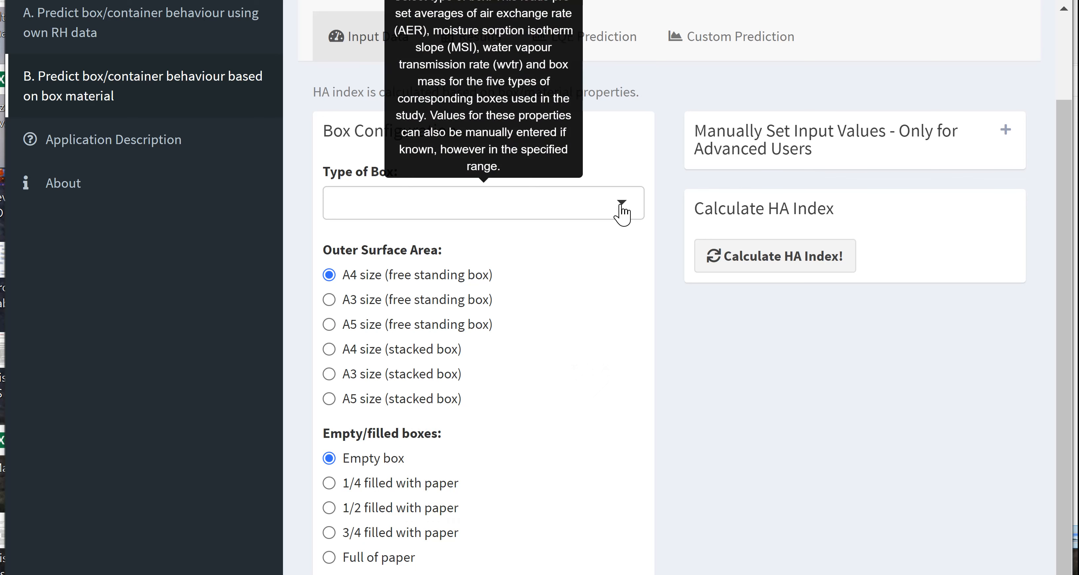
{"action": "left_click", "coordinate": [622, 212]}
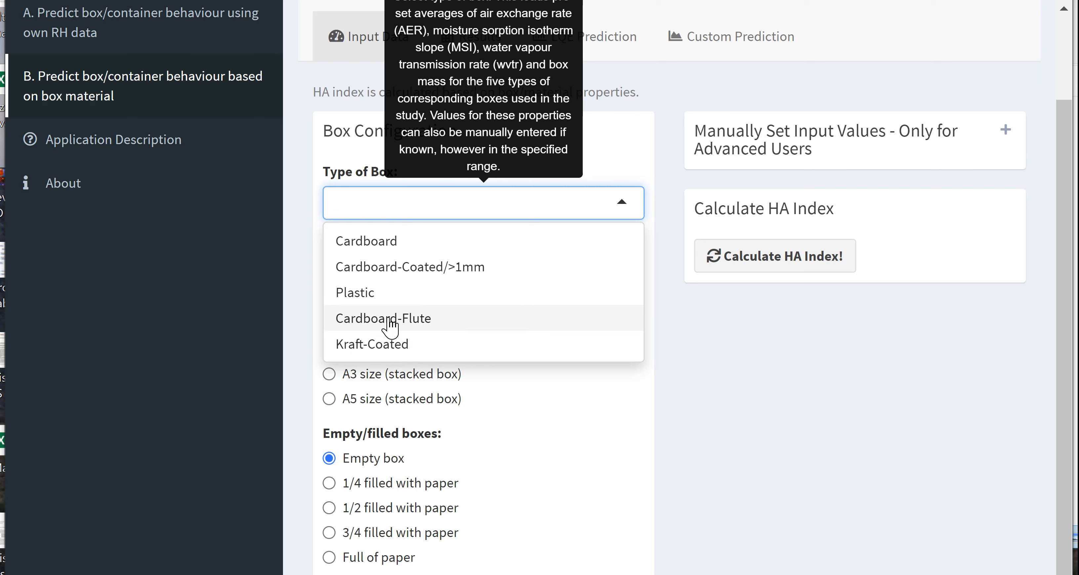
{"action": "left_click", "coordinate": [406, 278]}
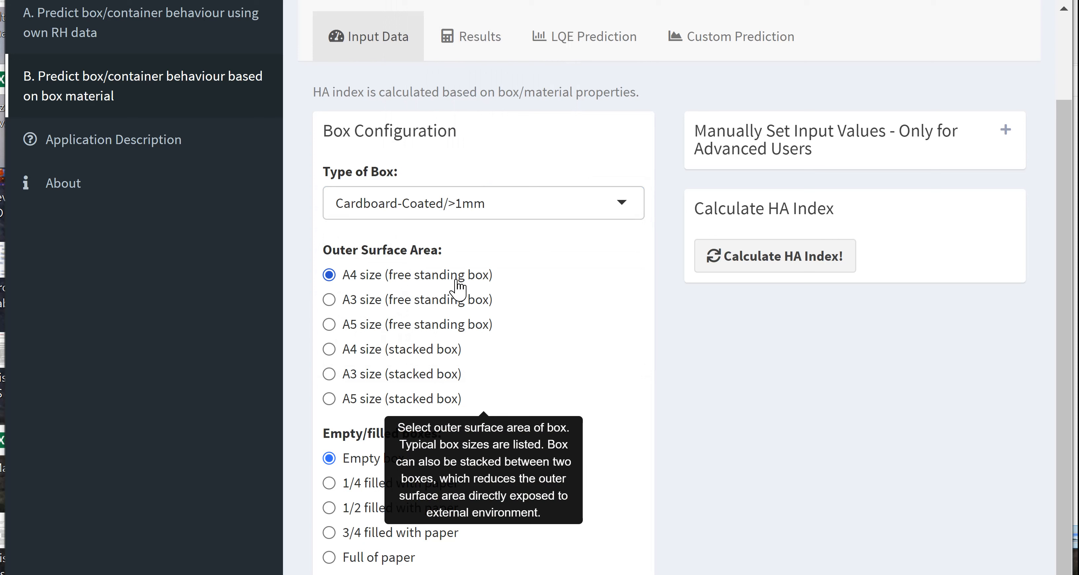
{"action": "left_click", "coordinate": [384, 561]}
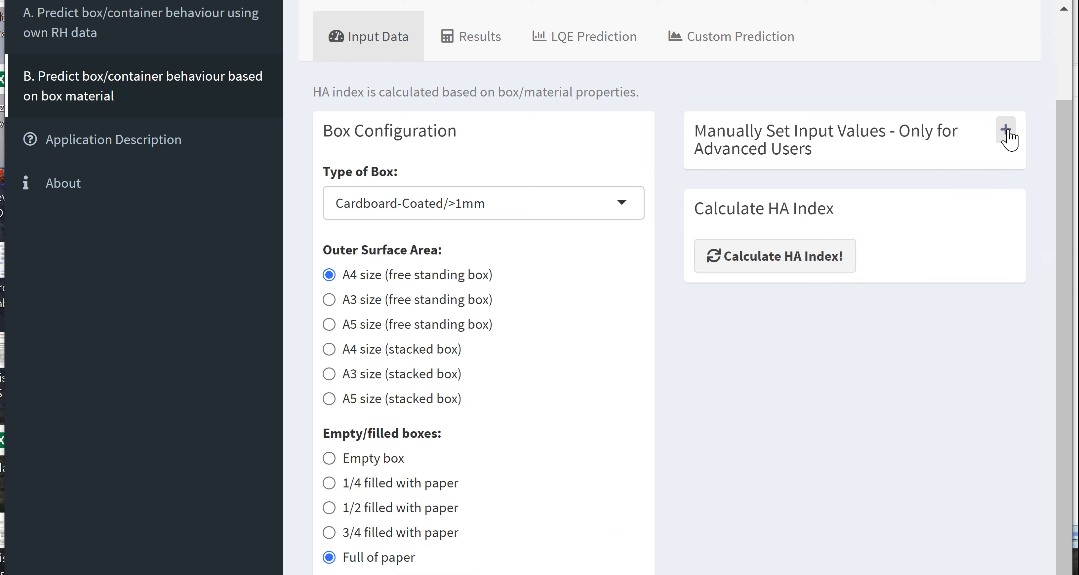
- Examine the pre-set AER, MSI, WVTR and box mass values in the manual input section, then collapse it
{"action": "left_click", "coordinate": [1008, 134]}
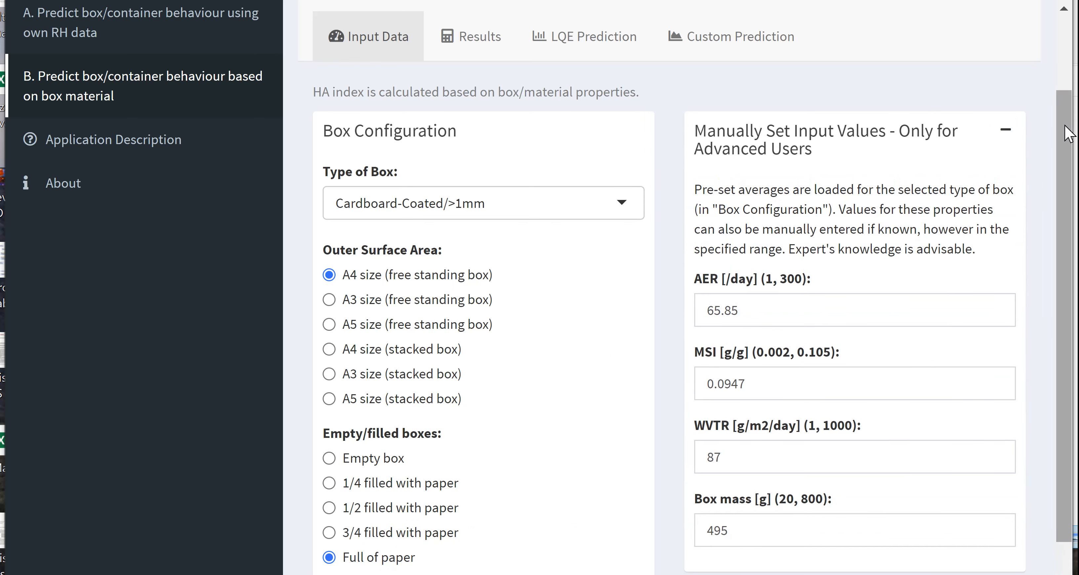
{"action": "scroll", "coordinate": [1066, 138], "scroll_direction": "down", "scroll_amount": 2}
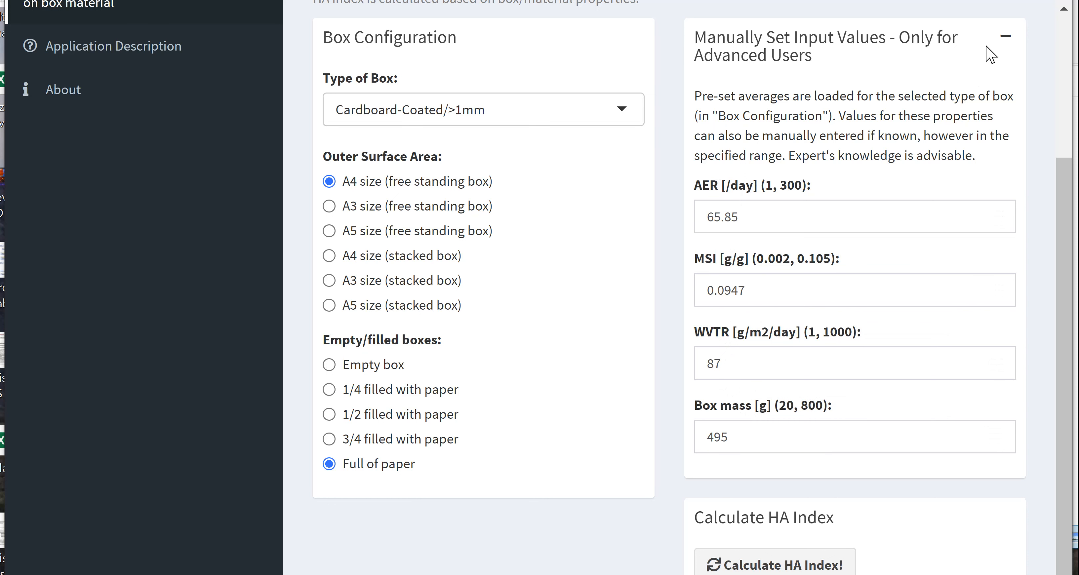
{"action": "left_click", "coordinate": [1008, 38]}
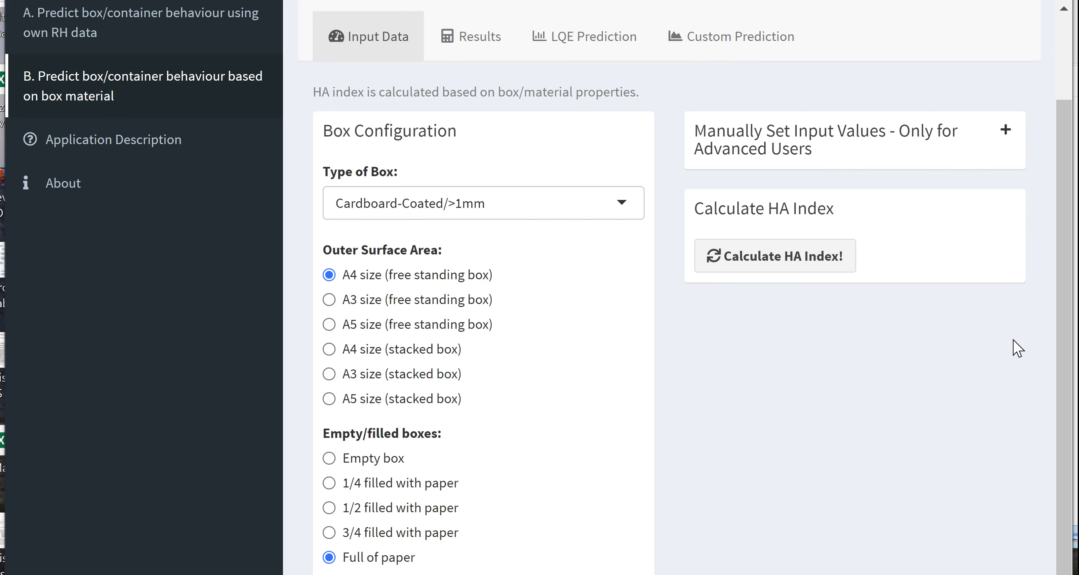
- Calculate the HA index for the configured box and view it in the results
{"action": "left_click", "coordinate": [798, 268]}
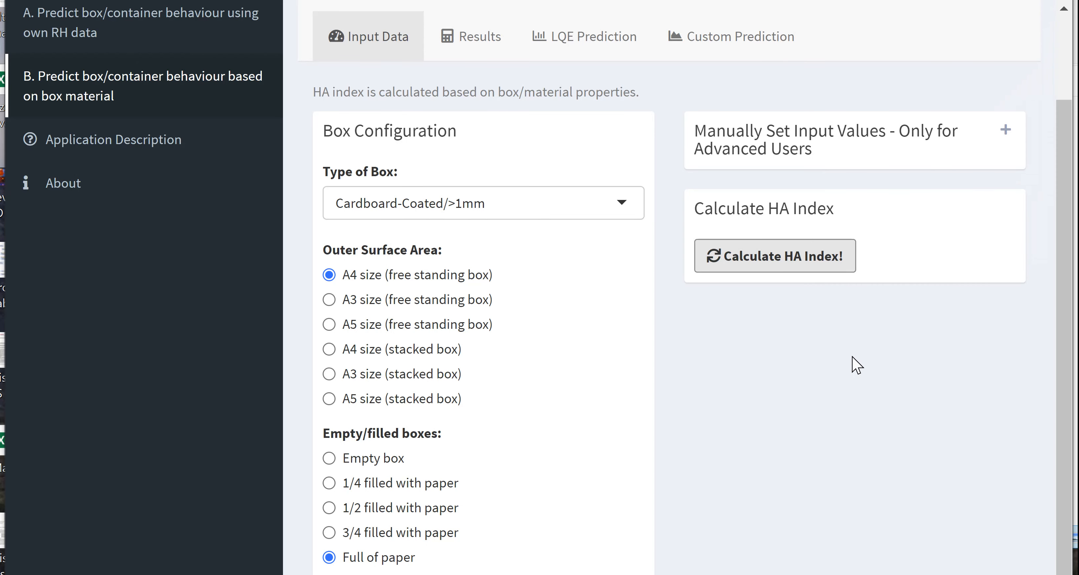
{"action": "left_click", "coordinate": [477, 42]}
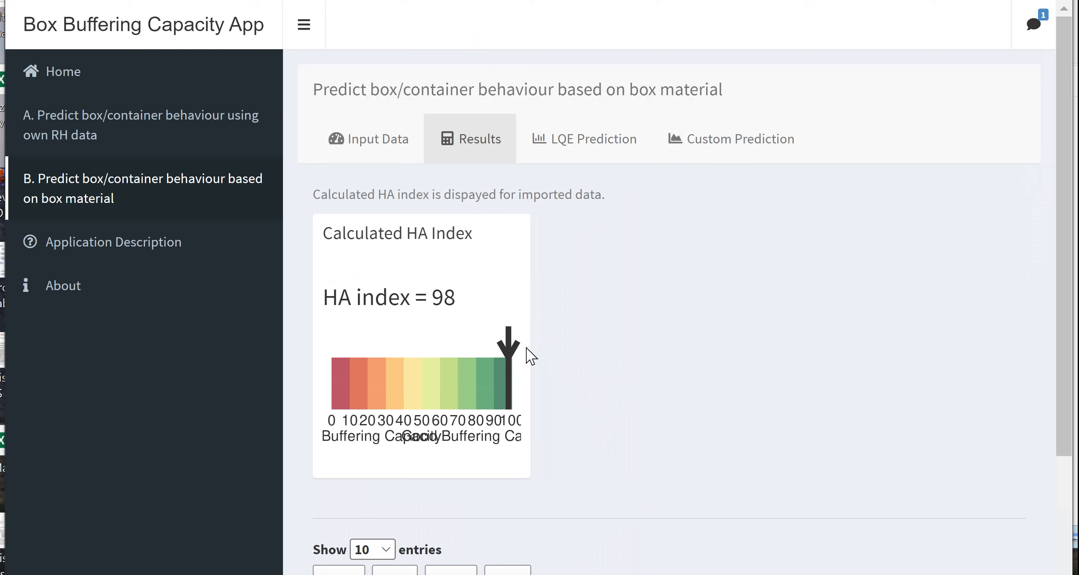
{"action": "mouse_move", "coordinate": [410, 326]}
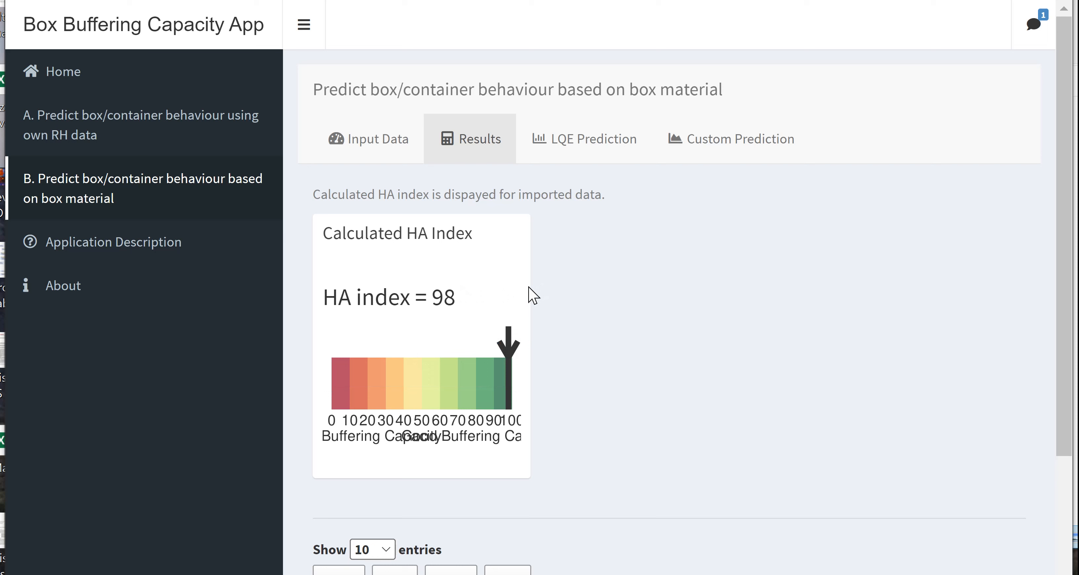
- For the configured box's LQE prediction, set the daily environmental RH fluctuation to 30% and predict the internal RH
{"action": "left_click", "coordinate": [588, 147]}
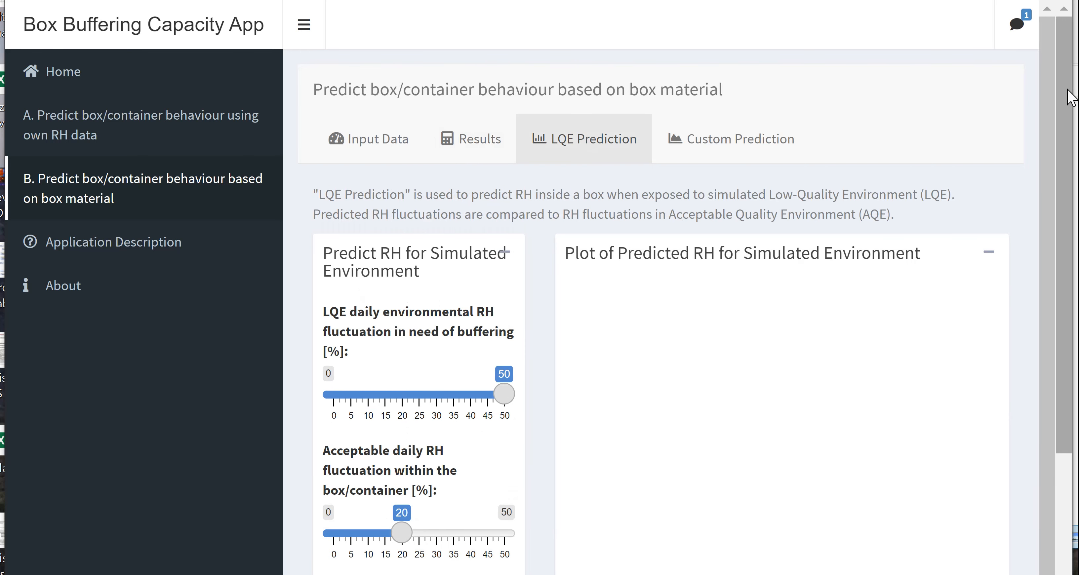
{"action": "scroll", "coordinate": [1069, 98], "scroll_direction": "down", "scroll_amount": 5}
{"action": "mouse_move", "coordinate": [475, 205]}
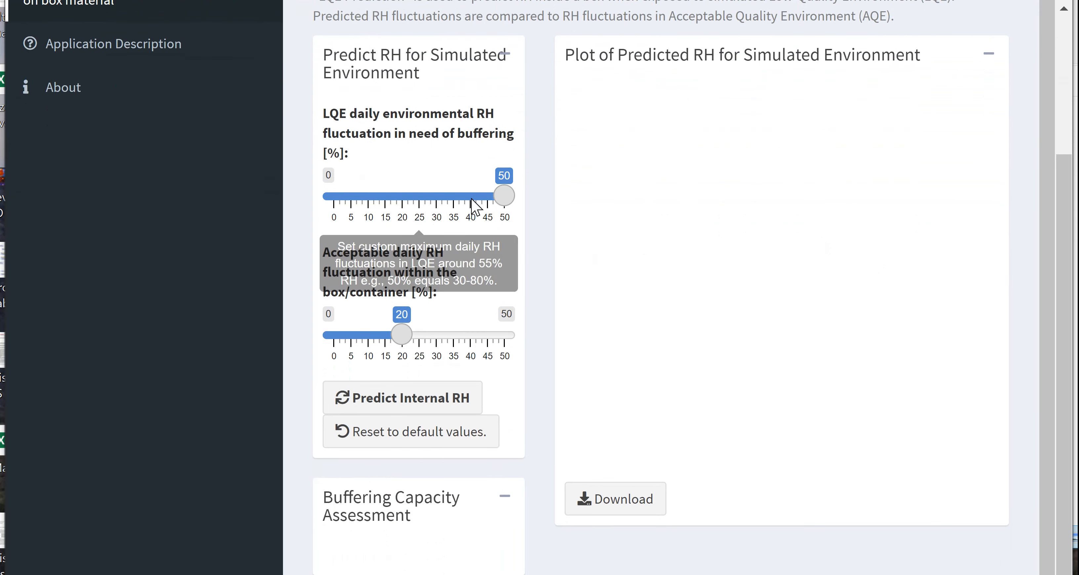
{"action": "left_click_drag", "start_coordinate": [498, 202], "coordinate": [438, 203]}
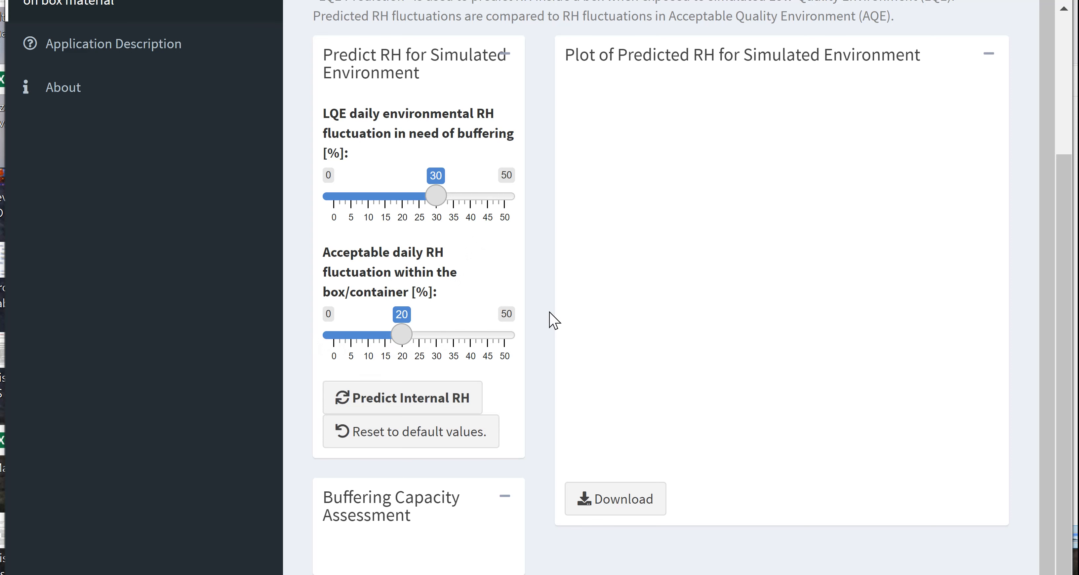
{"action": "left_click", "coordinate": [457, 400]}
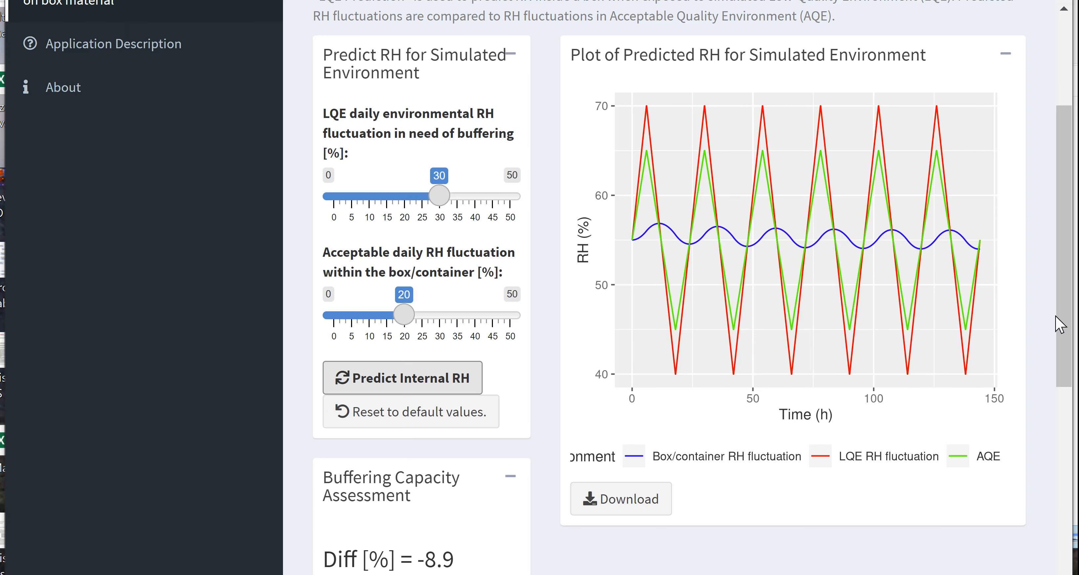
{"action": "left_click_drag", "start_coordinate": [1068, 315], "coordinate": [1069, 247]}
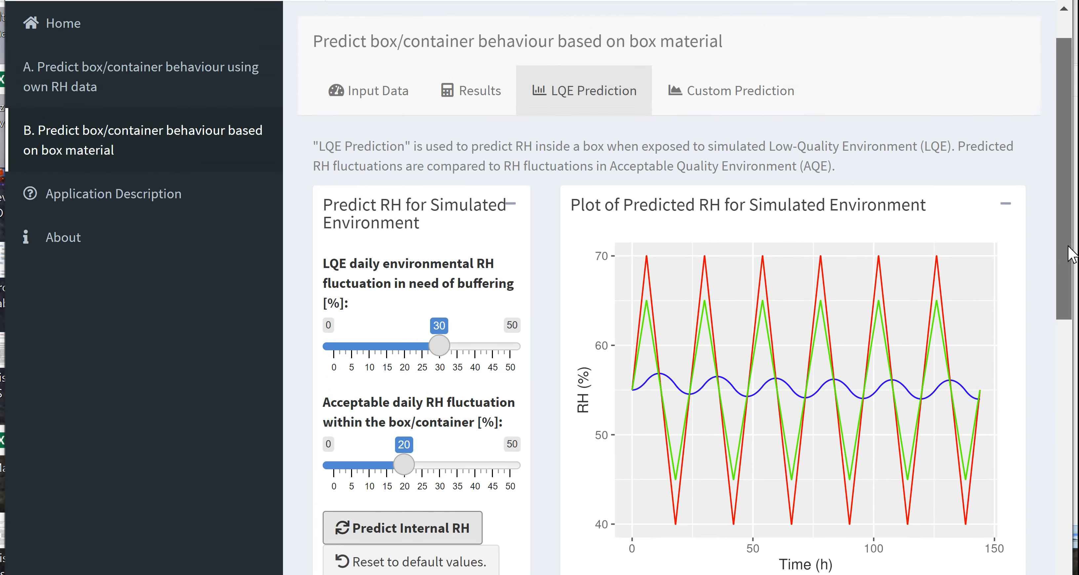
- Change the box type to Cardboard in the input data and recalculate the HA index
{"action": "left_click", "coordinate": [369, 91]}
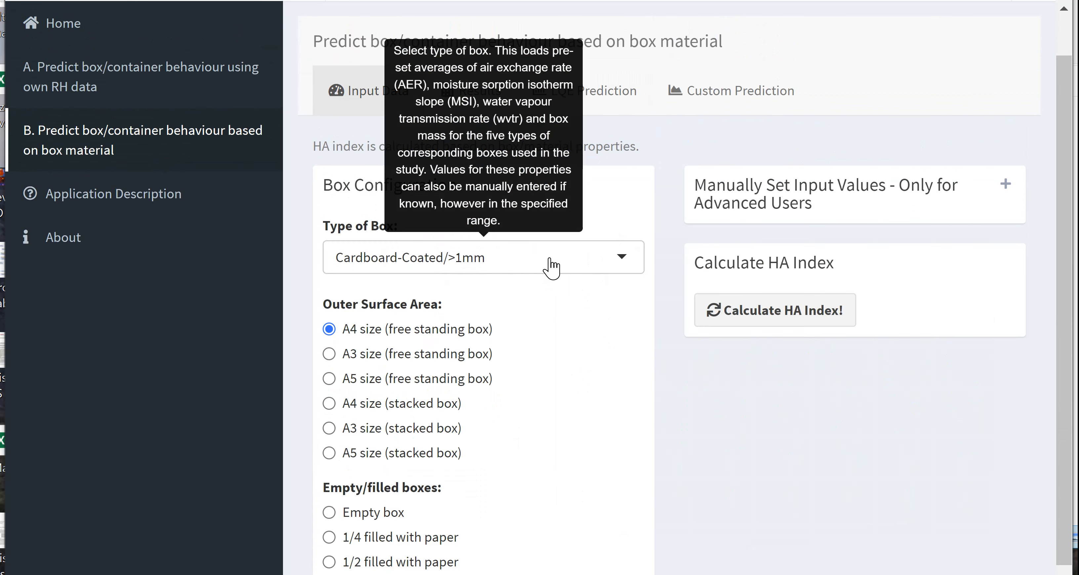
{"action": "left_click", "coordinate": [632, 270]}
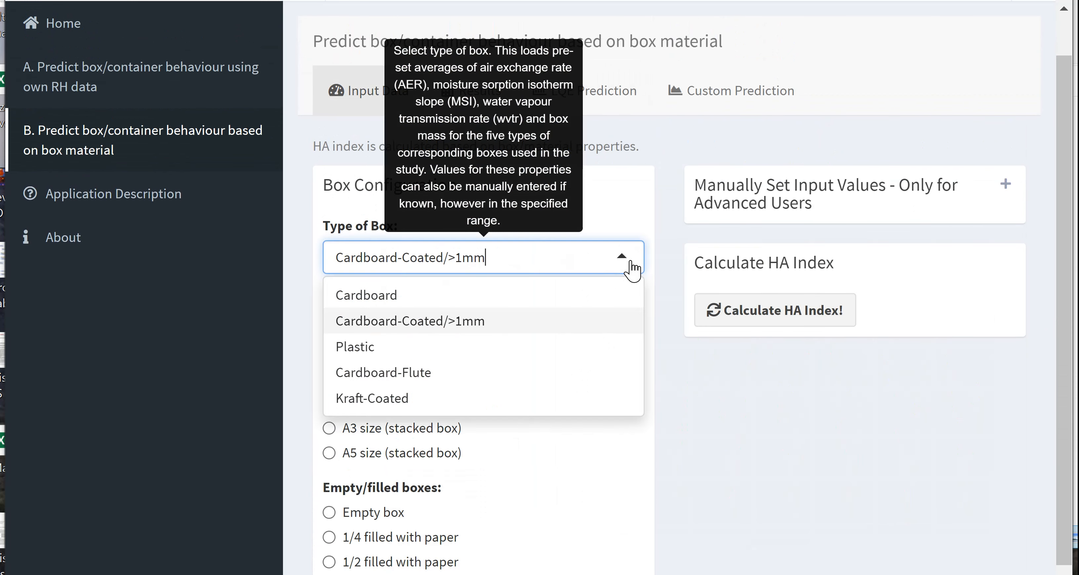
{"action": "left_click", "coordinate": [419, 297]}
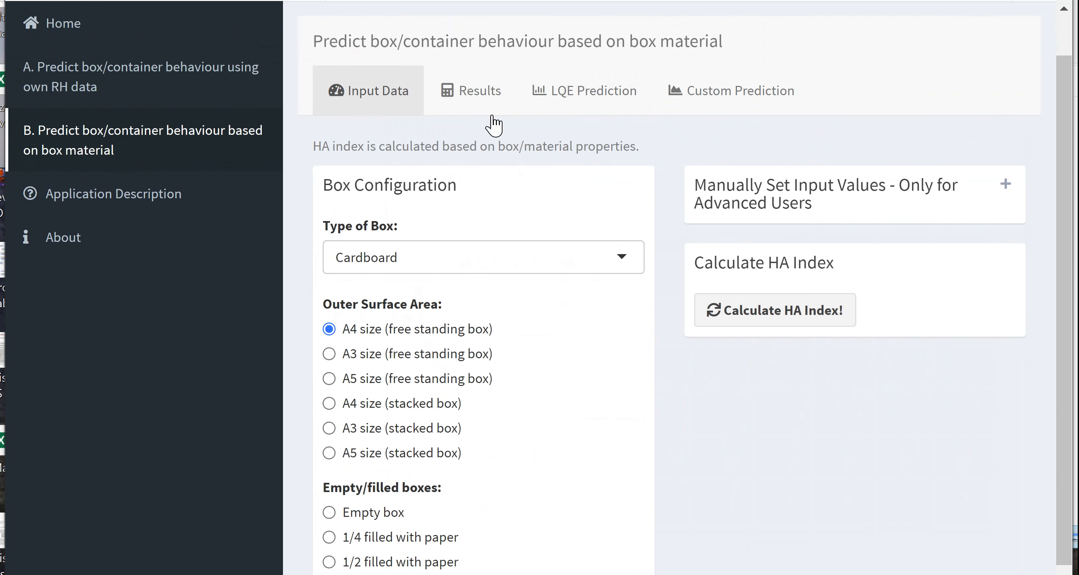
{"action": "left_click", "coordinate": [796, 328]}
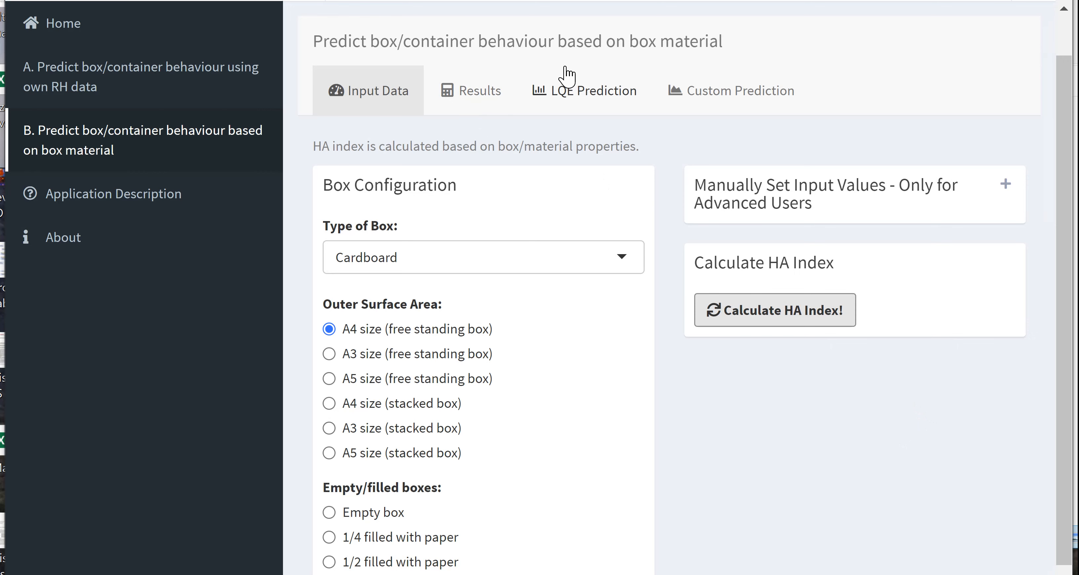
- Predict the Cardboard box's internal RH for the simulated low-quality environment
{"action": "left_click", "coordinate": [555, 91]}
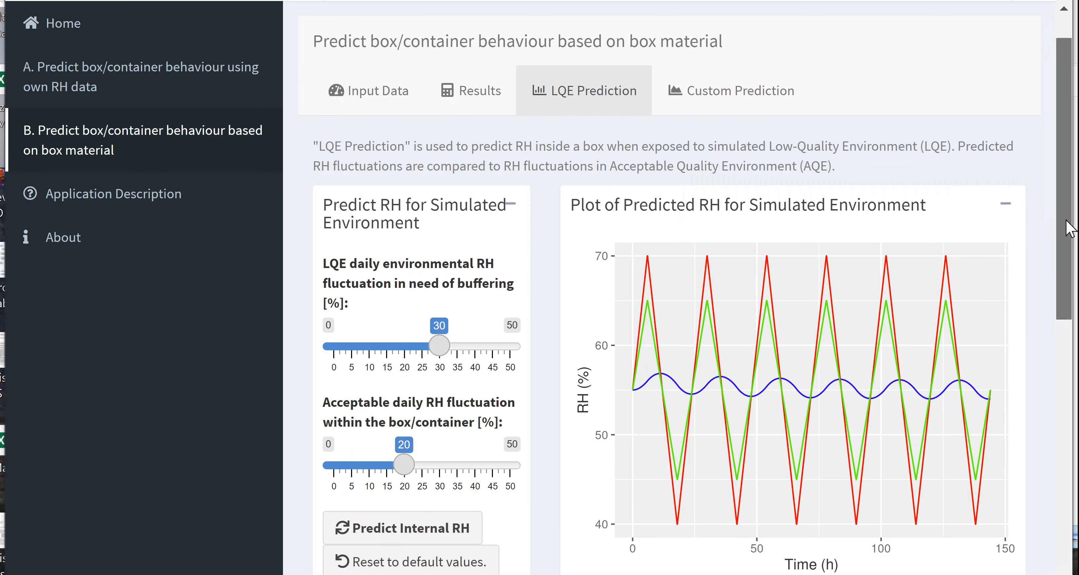
{"action": "left_click_drag", "start_coordinate": [1062, 218], "coordinate": [1064, 276]}
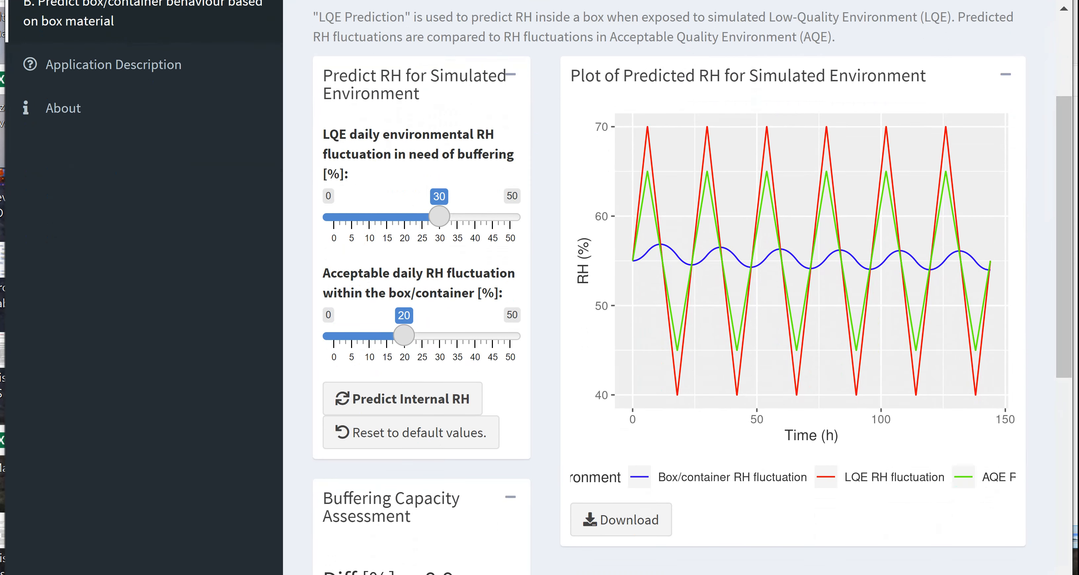
{"action": "left_click", "coordinate": [387, 401]}
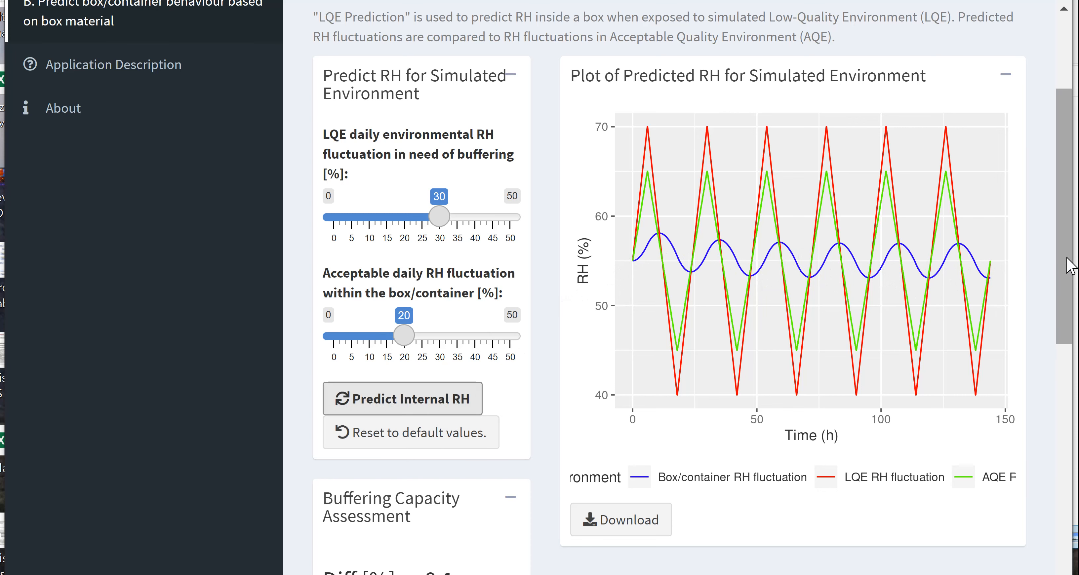
- Change the Cardboard box's outer surface area to A4 size (stacked box) and rerun the LQE internal RH prediction
{"action": "left_click_drag", "start_coordinate": [1070, 266], "coordinate": [1071, 220]}
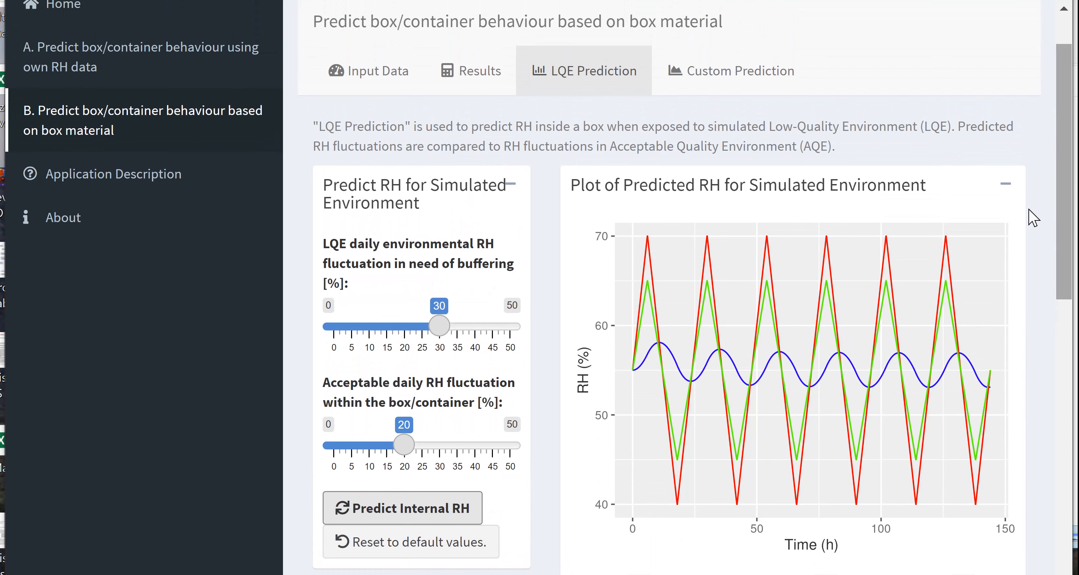
{"action": "left_click", "coordinate": [388, 72]}
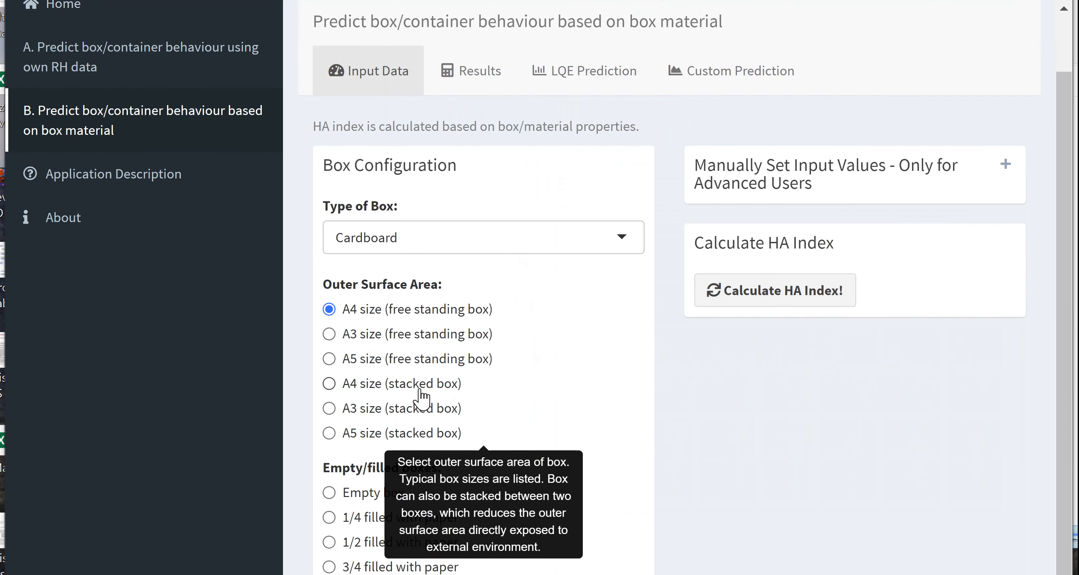
{"action": "left_click", "coordinate": [585, 77]}
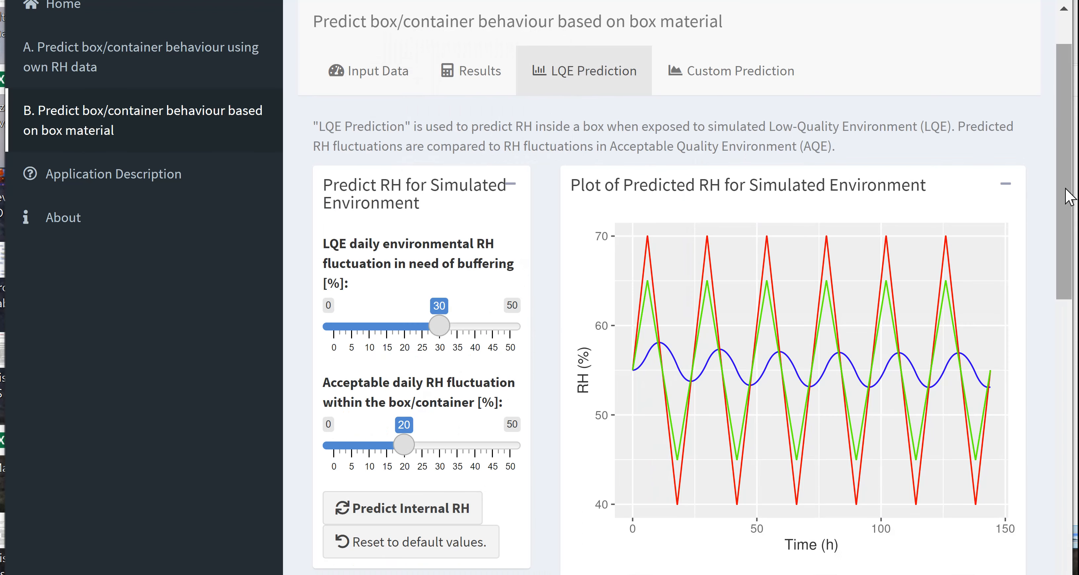
{"action": "scroll", "coordinate": [1067, 249], "scroll_direction": "down", "scroll_amount": 2}
{"action": "scroll", "coordinate": [1070, 248], "scroll_direction": "down", "scroll_amount": 2}
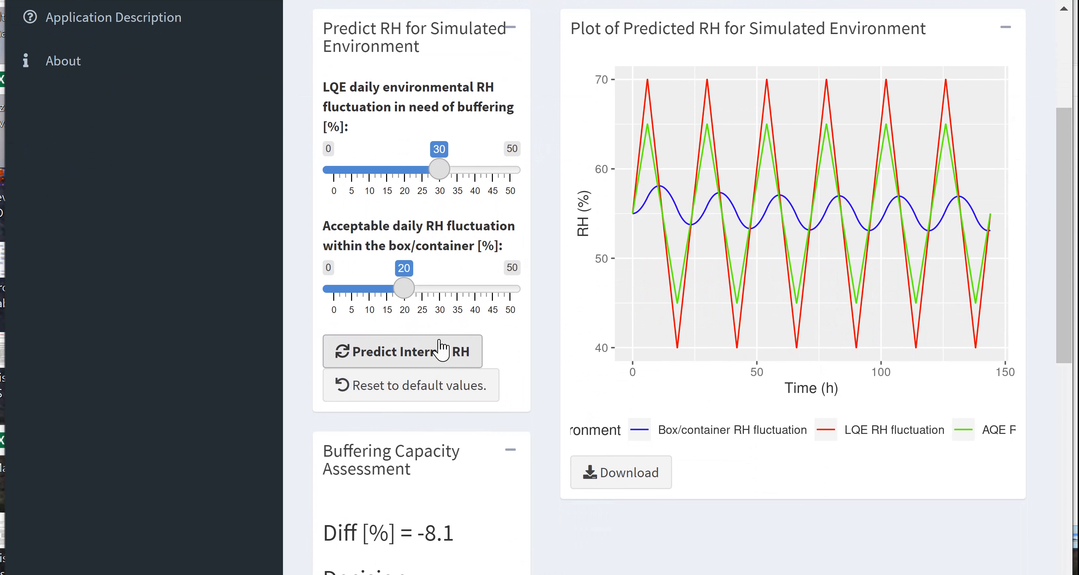
{"action": "left_click", "coordinate": [439, 352]}
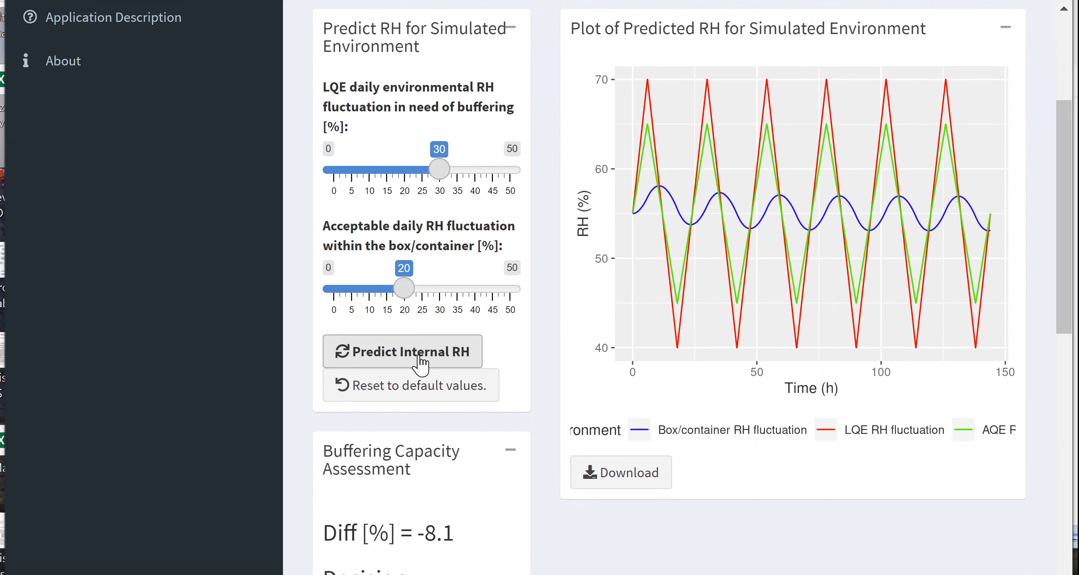
{"action": "left_click", "coordinate": [456, 360]}
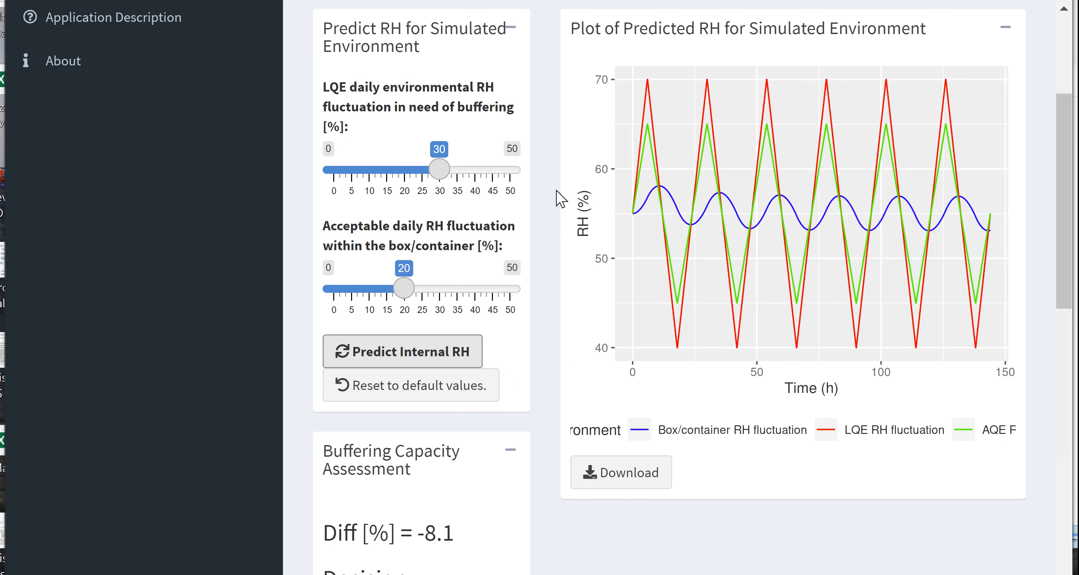
- Configure the A4 stacked Cardboard box as an empty box and recalculate its HA index
{"action": "left_click_drag", "start_coordinate": [1066, 203], "coordinate": [1065, 151]}
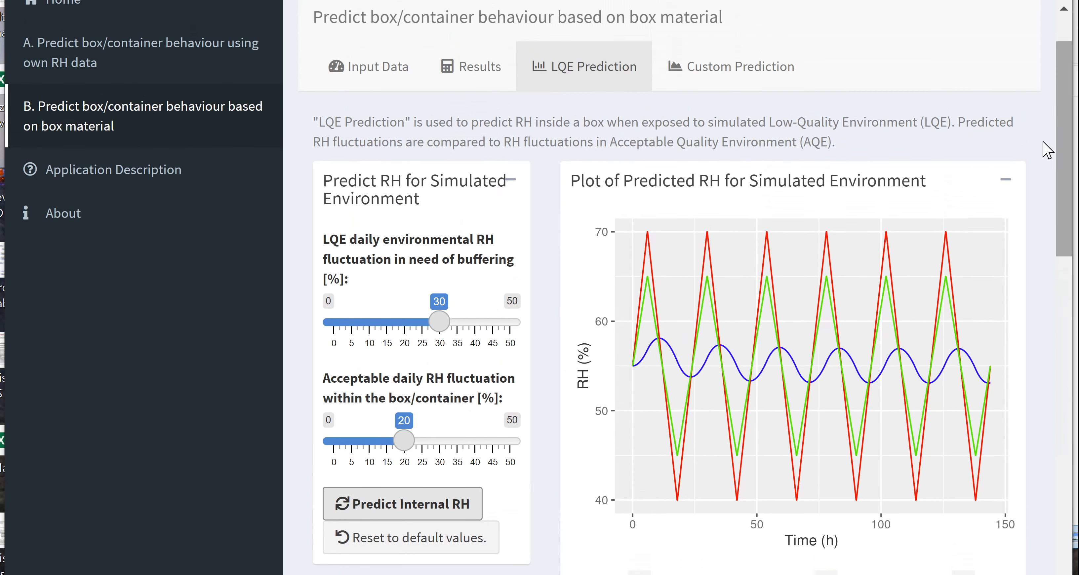
{"action": "left_click", "coordinate": [356, 84]}
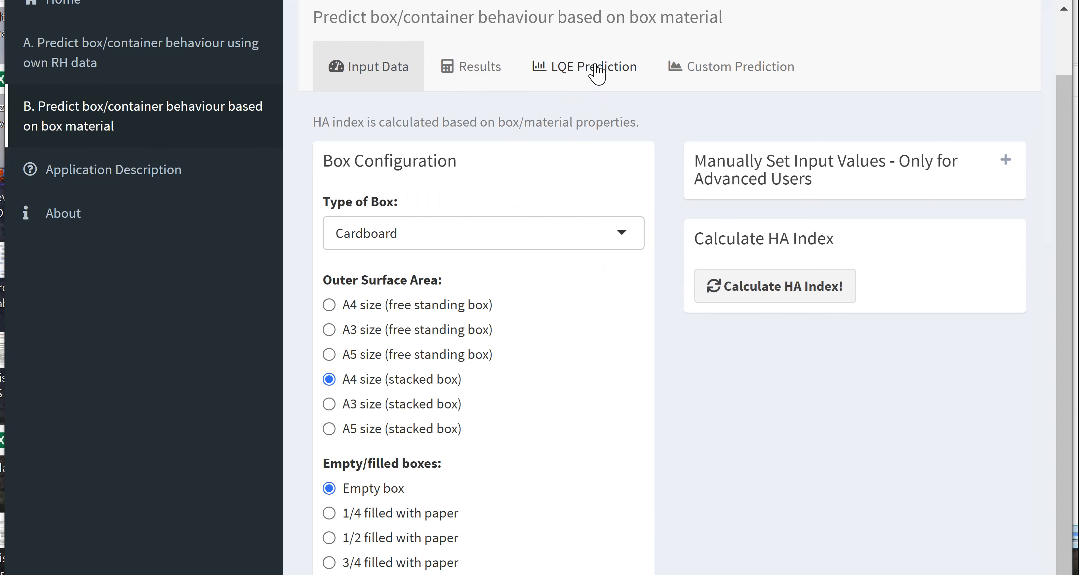
{"action": "left_click", "coordinate": [821, 294]}
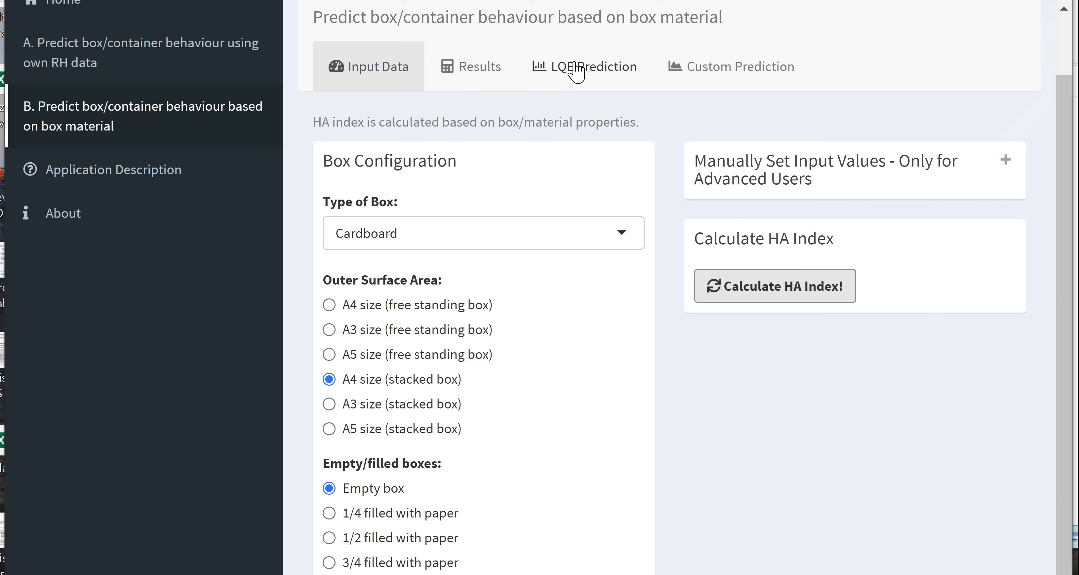
- Predict the empty stacked box's internal RH for the simulated low-quality environment
{"action": "left_click", "coordinate": [573, 68]}
{"action": "scroll", "coordinate": [1066, 133], "scroll_direction": "down", "scroll_amount": 4}
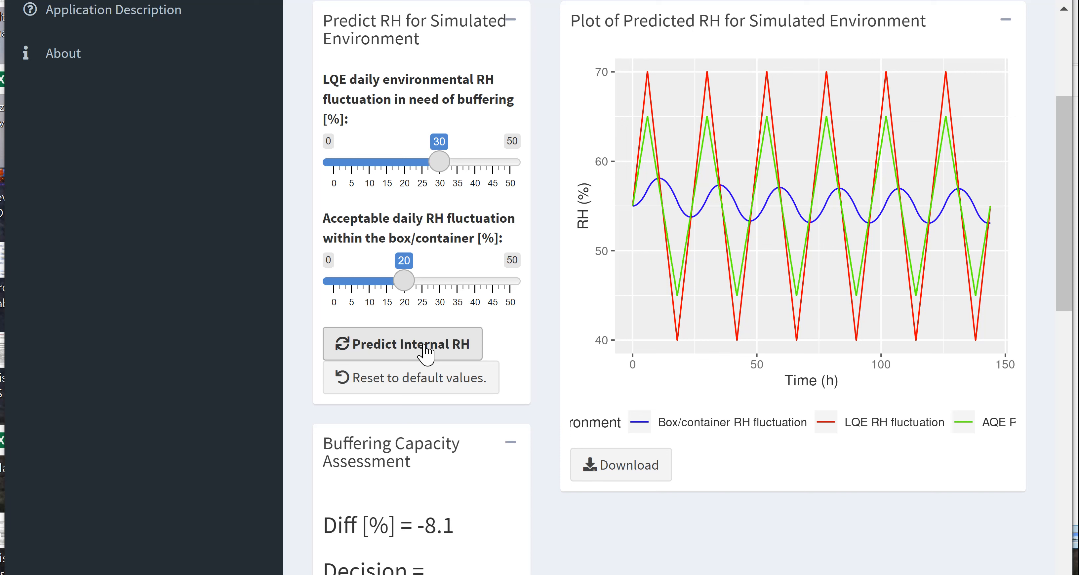
{"action": "left_click", "coordinate": [426, 354]}
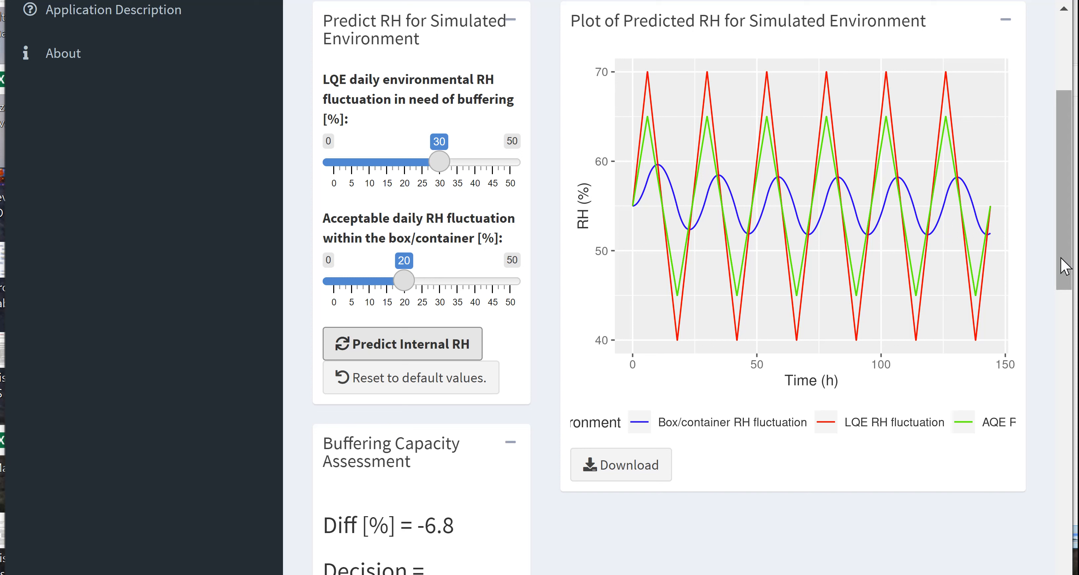
- Upload the Boxexp2_test CSV file as the external RH data for the custom-environment prediction
{"action": "scroll", "coordinate": [1068, 266], "scroll_direction": "up", "scroll_amount": 5}
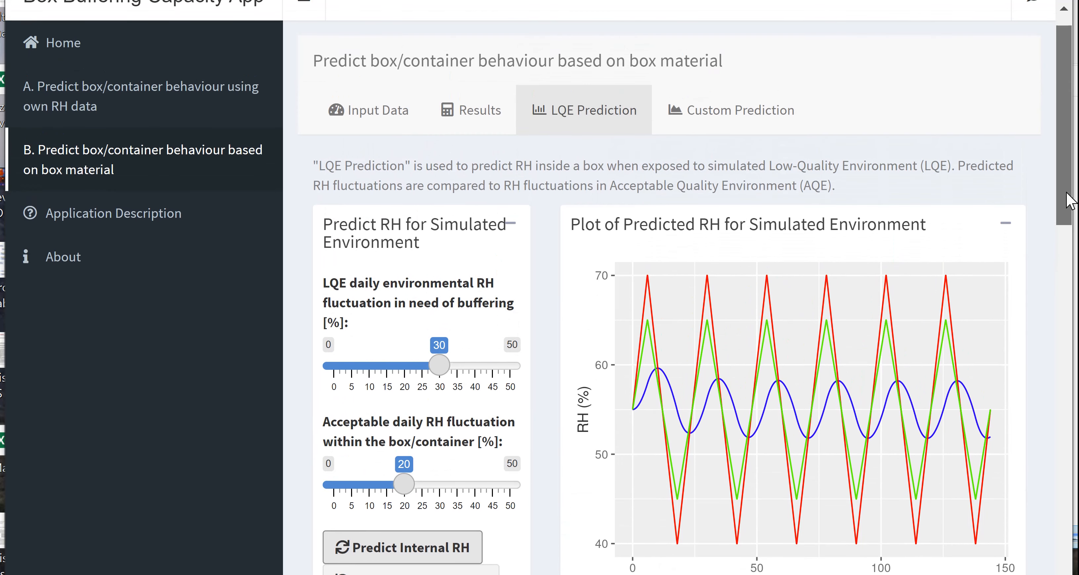
{"action": "left_click", "coordinate": [756, 111]}
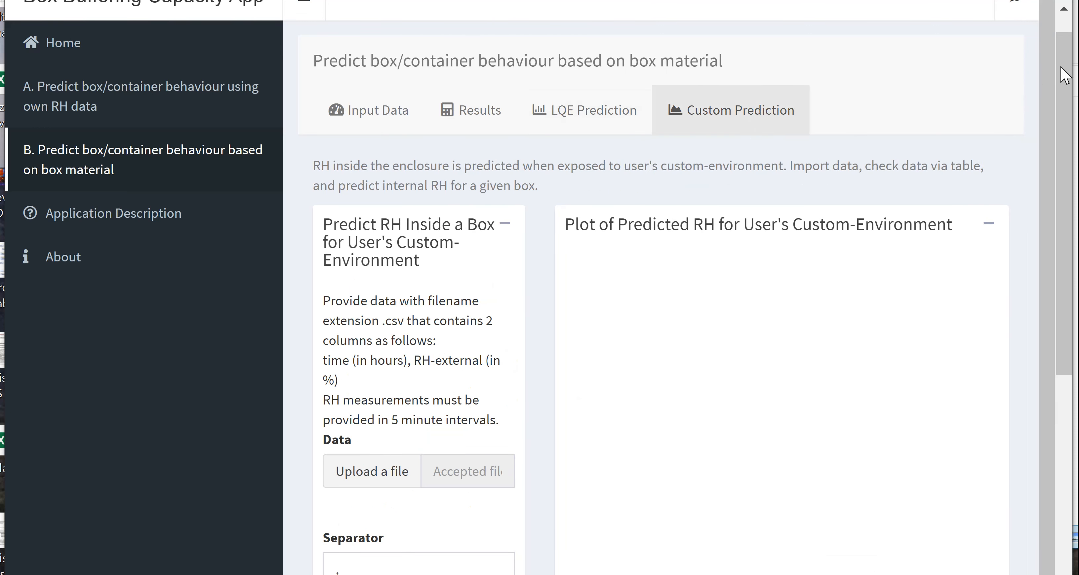
{"action": "left_click_drag", "start_coordinate": [1068, 74], "coordinate": [1041, 280]}
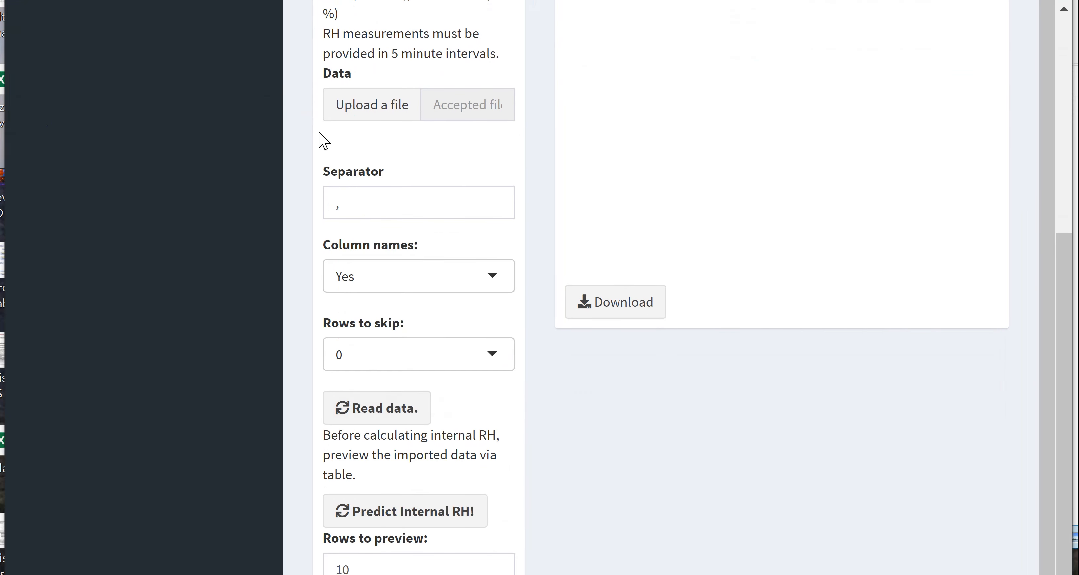
{"action": "left_click", "coordinate": [379, 120]}
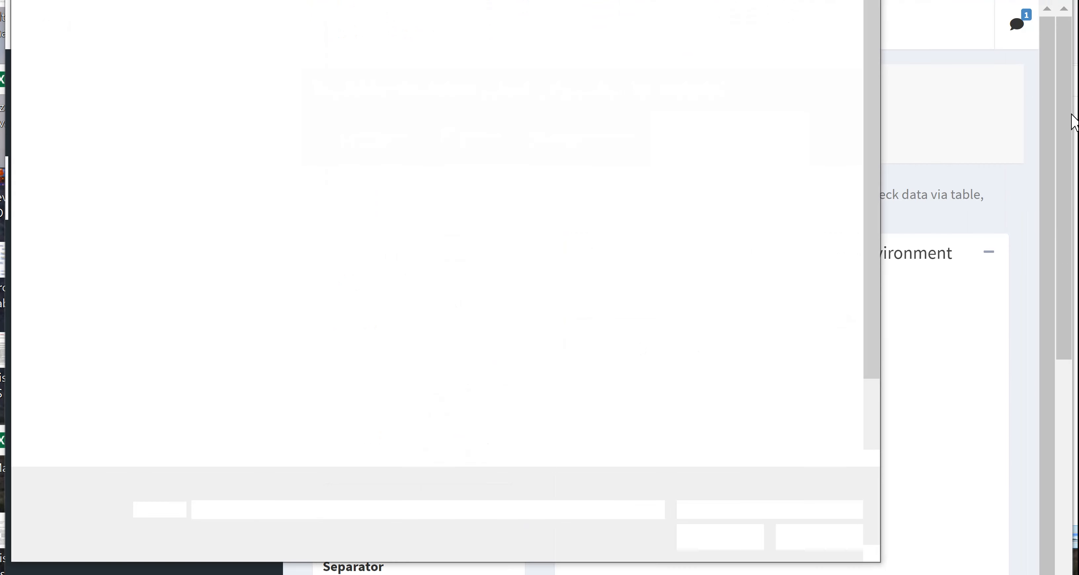
{"action": "left_click_drag", "start_coordinate": [877, 234], "coordinate": [876, 368]}
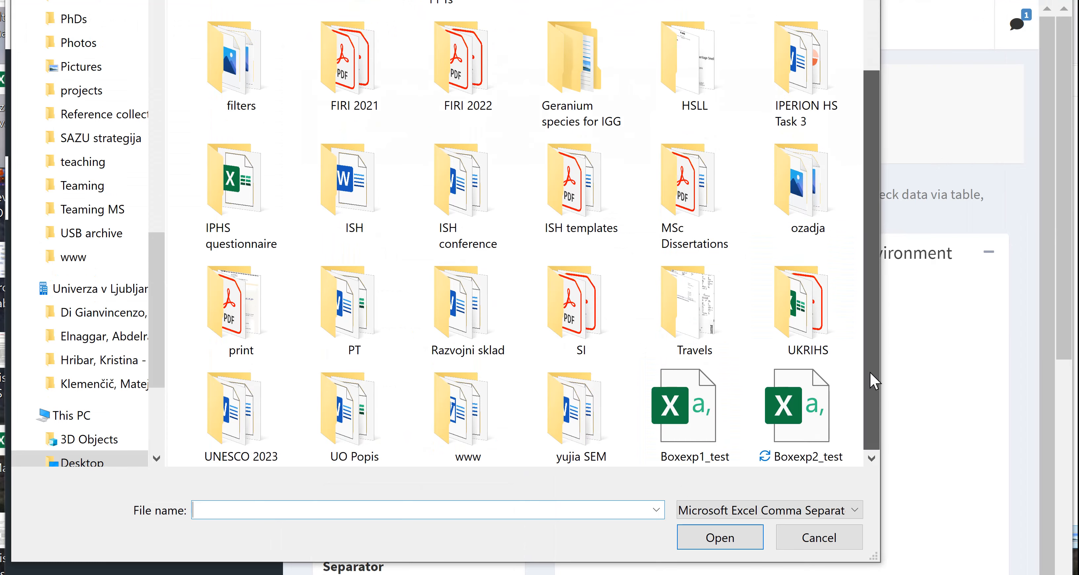
{"action": "left_click", "coordinate": [816, 411]}
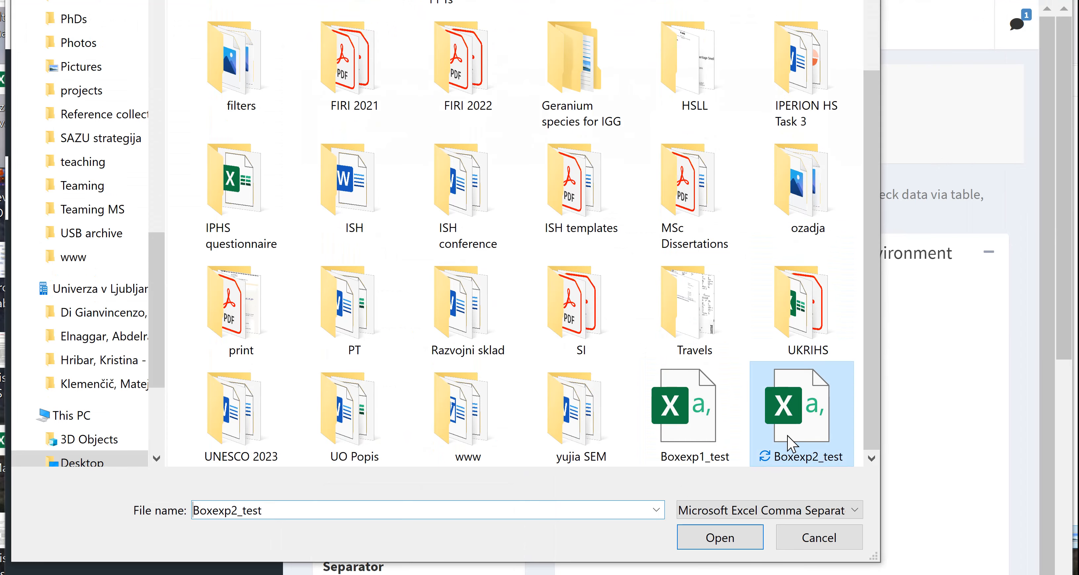
{"action": "left_click", "coordinate": [744, 545]}
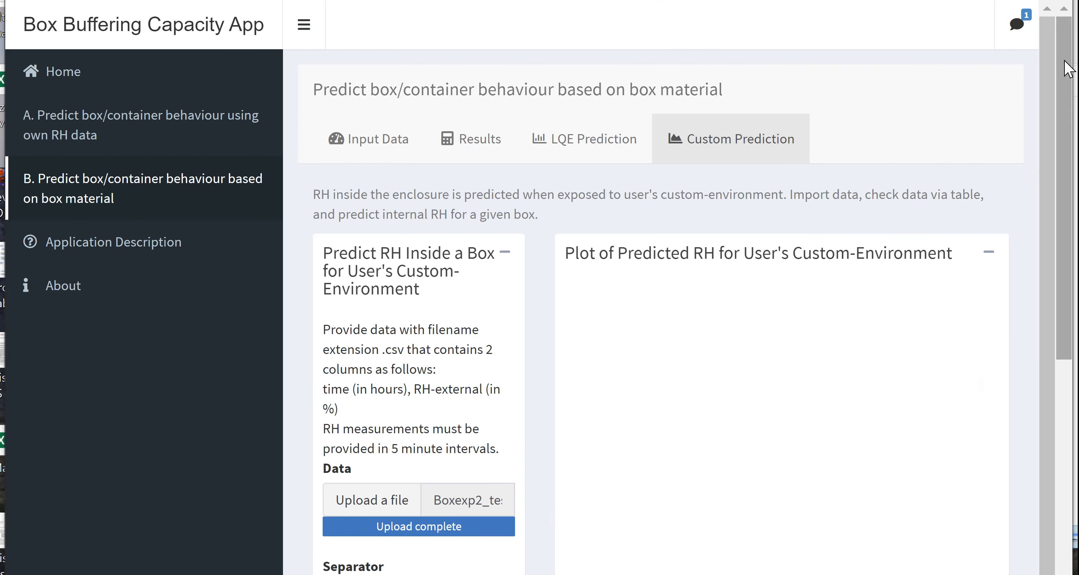
- Read the uploaded data, predict the box's internal RH for the custom environment, and view the plot
{"action": "left_click_drag", "start_coordinate": [1067, 86], "coordinate": [1069, 365]}
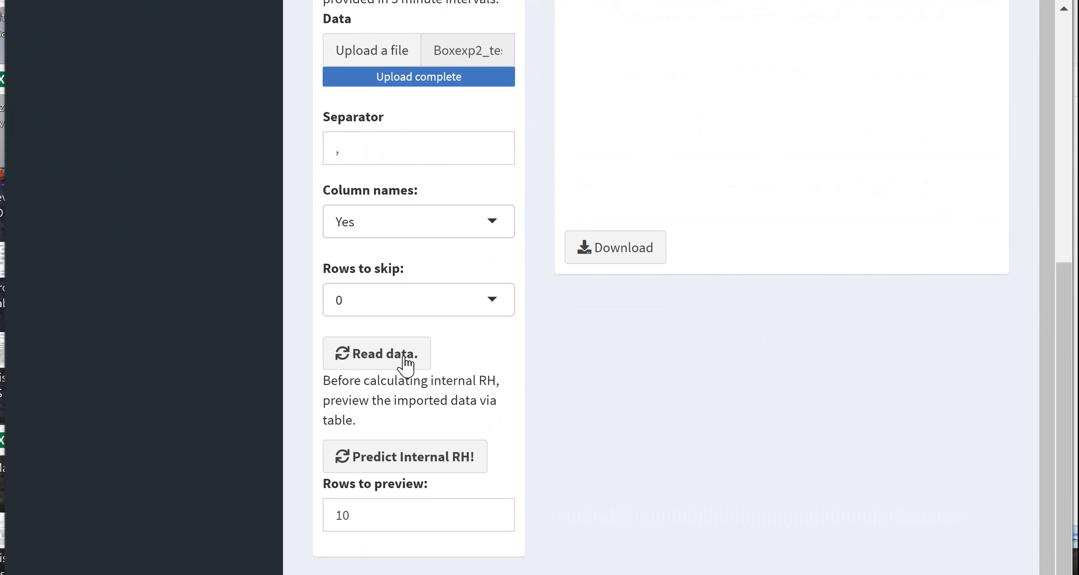
{"action": "left_click", "coordinate": [376, 360]}
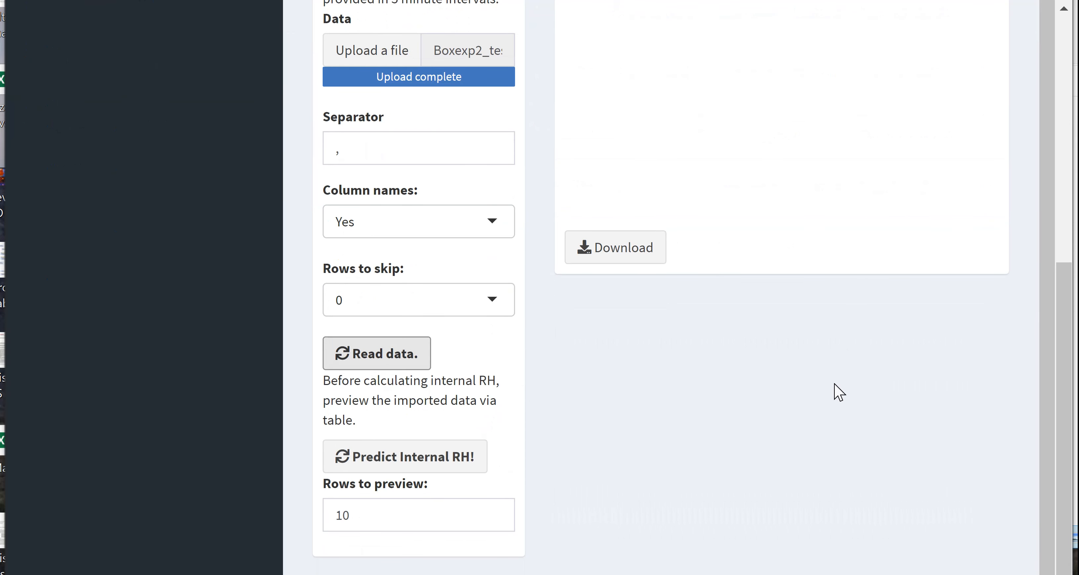
{"action": "left_click", "coordinate": [445, 462]}
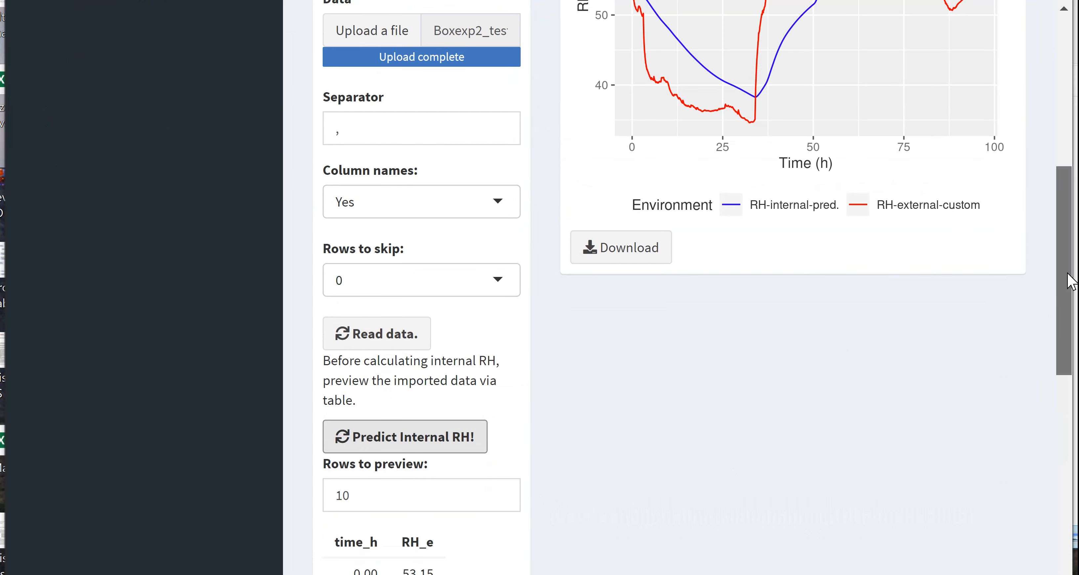
{"action": "scroll", "coordinate": [1070, 280], "scroll_direction": "up", "scroll_amount": 7}
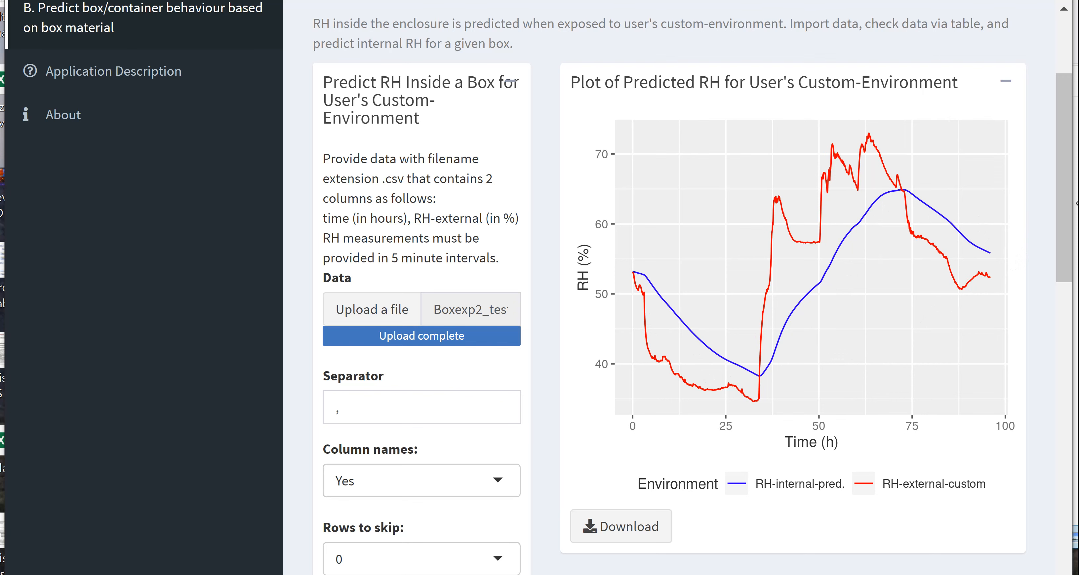
- Reconfigure the A4 stacked box as a non-empty Cardboard-Coated/>1mm box and recalculate its HA index
{"action": "left_click_drag", "start_coordinate": [1066, 210], "coordinate": [1067, 208]}
{"action": "left_click_drag", "start_coordinate": [1068, 200], "coordinate": [1068, 171]}
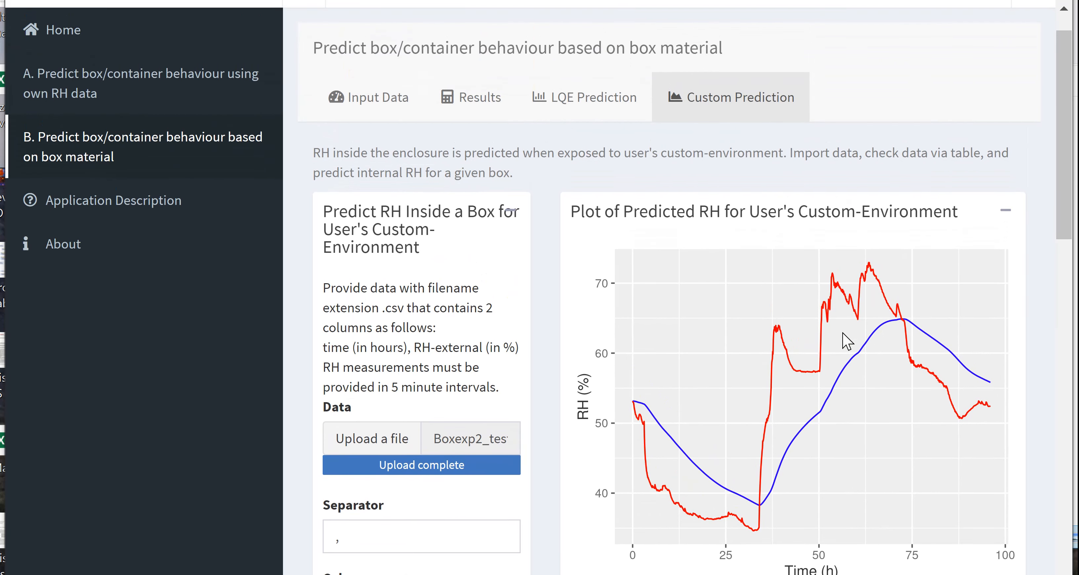
{"action": "left_click", "coordinate": [362, 102]}
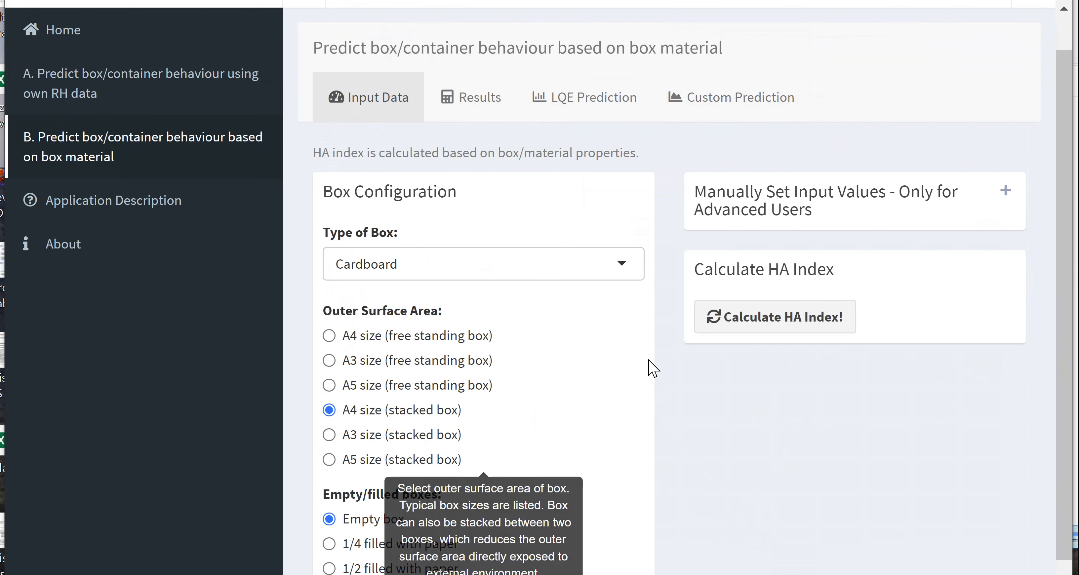
{"action": "left_click", "coordinate": [482, 260]}
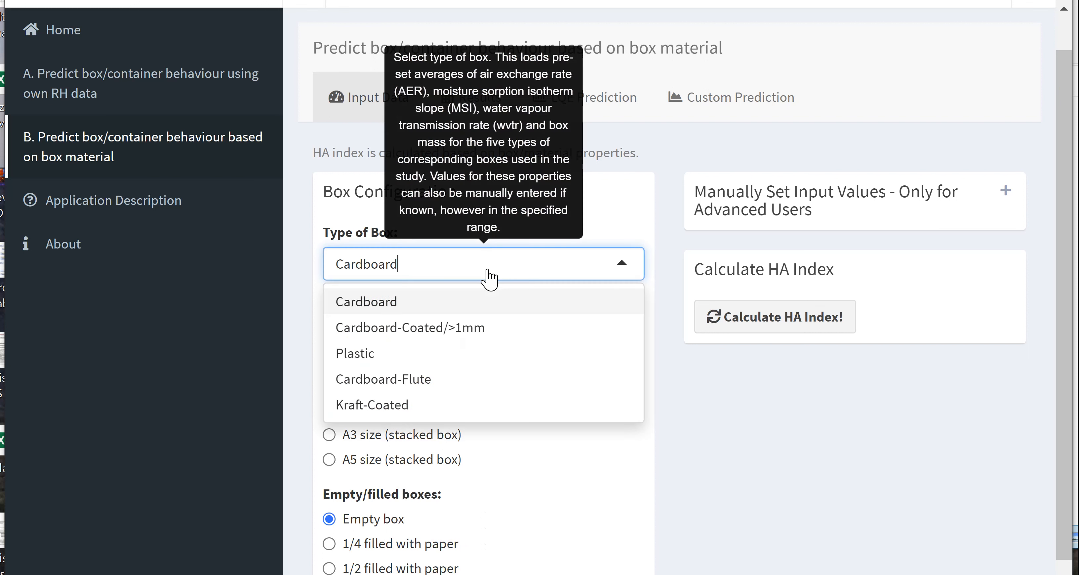
{"action": "left_click", "coordinate": [400, 328]}
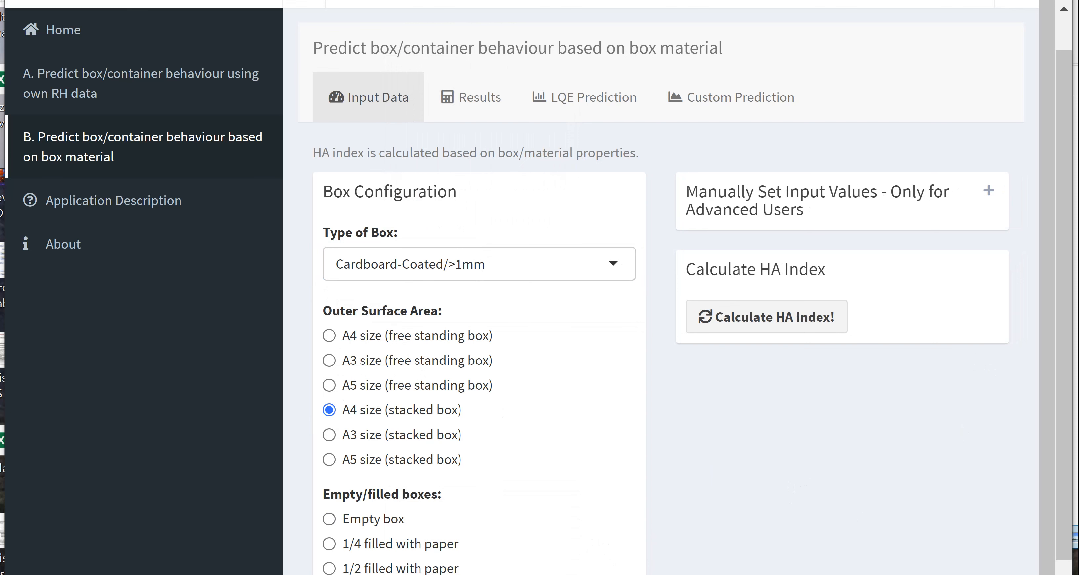
{"action": "left_click", "coordinate": [836, 320]}
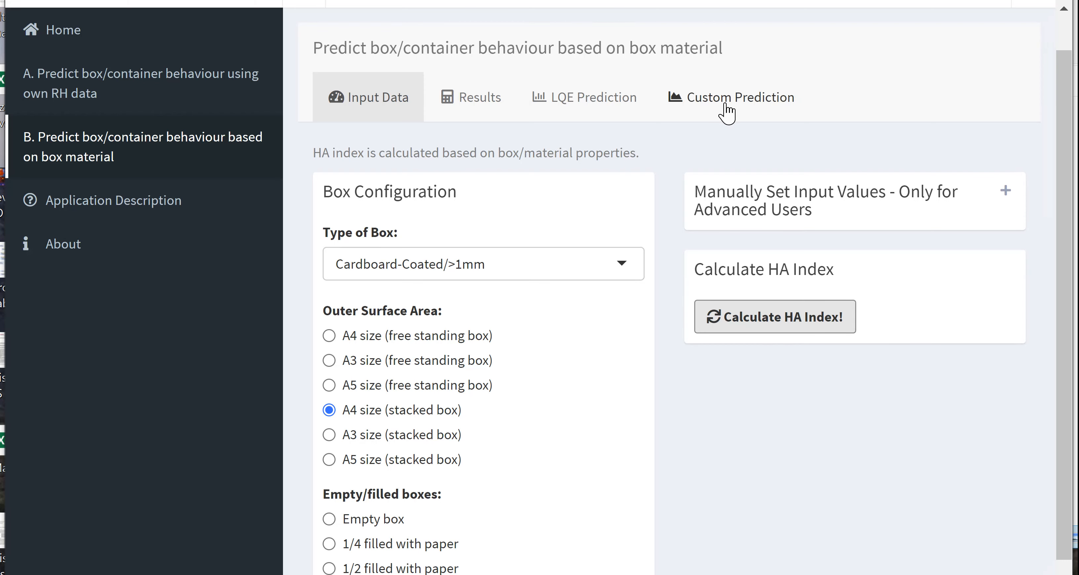
- Rerun the custom-environment internal RH prediction for the Cardboard-Coated/>1mm box and view its plot
{"action": "left_click", "coordinate": [728, 110]}
{"action": "left_click_drag", "start_coordinate": [1065, 125], "coordinate": [1065, 270]}
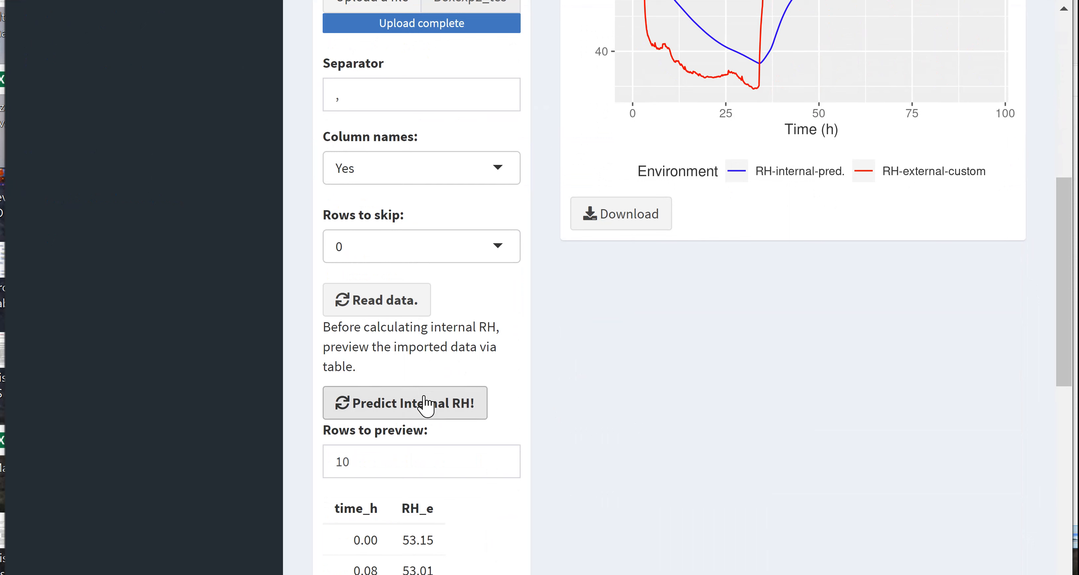
{"action": "left_click", "coordinate": [426, 407]}
{"action": "left_click_drag", "start_coordinate": [1064, 280], "coordinate": [1062, 186]}
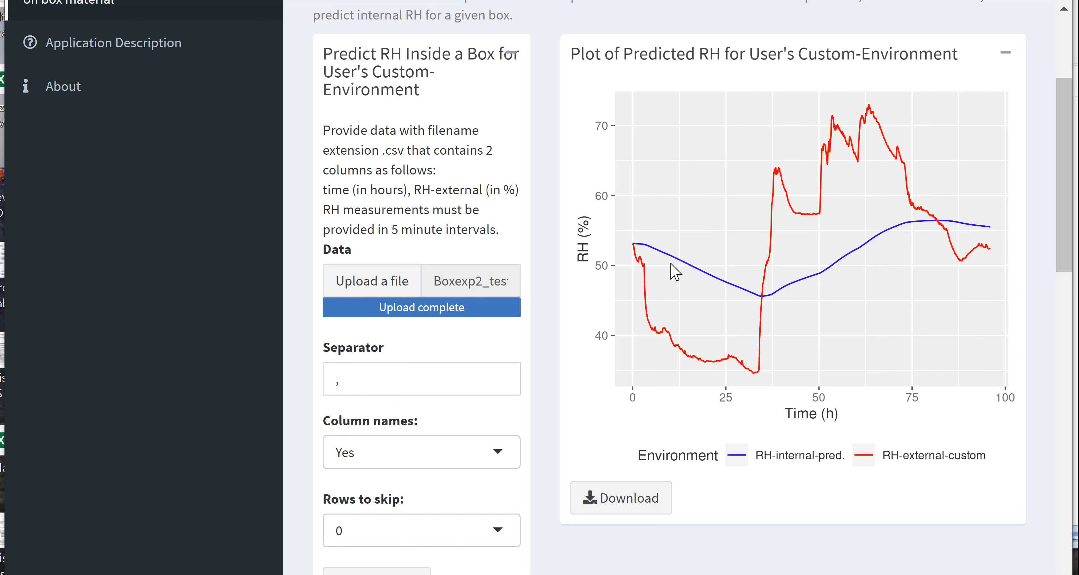
- Open the application's About information
{"action": "left_click_drag", "start_coordinate": [1067, 186], "coordinate": [1067, 131]}
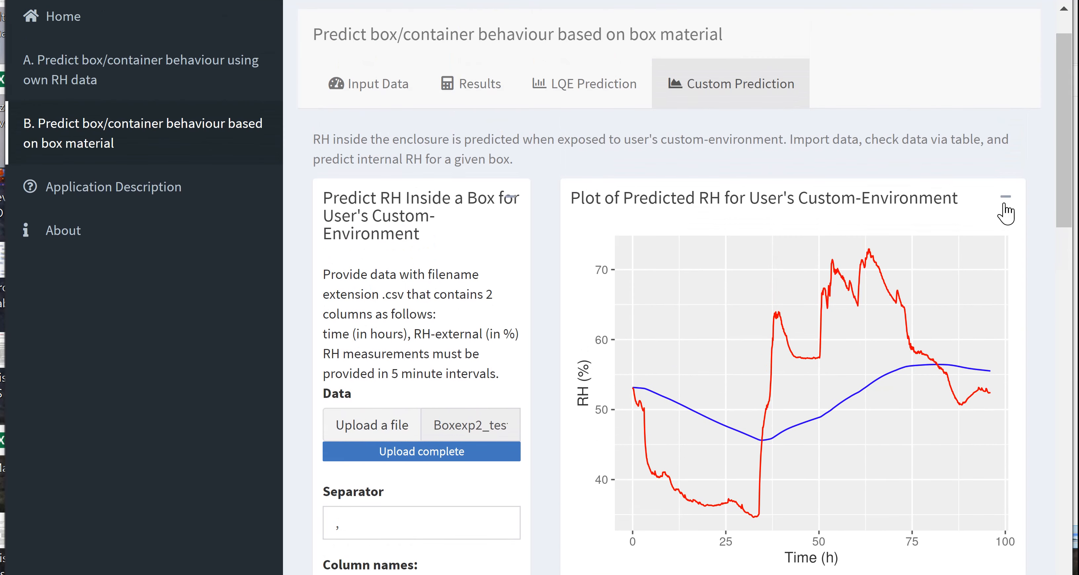
{"action": "left_click", "coordinate": [59, 230]}
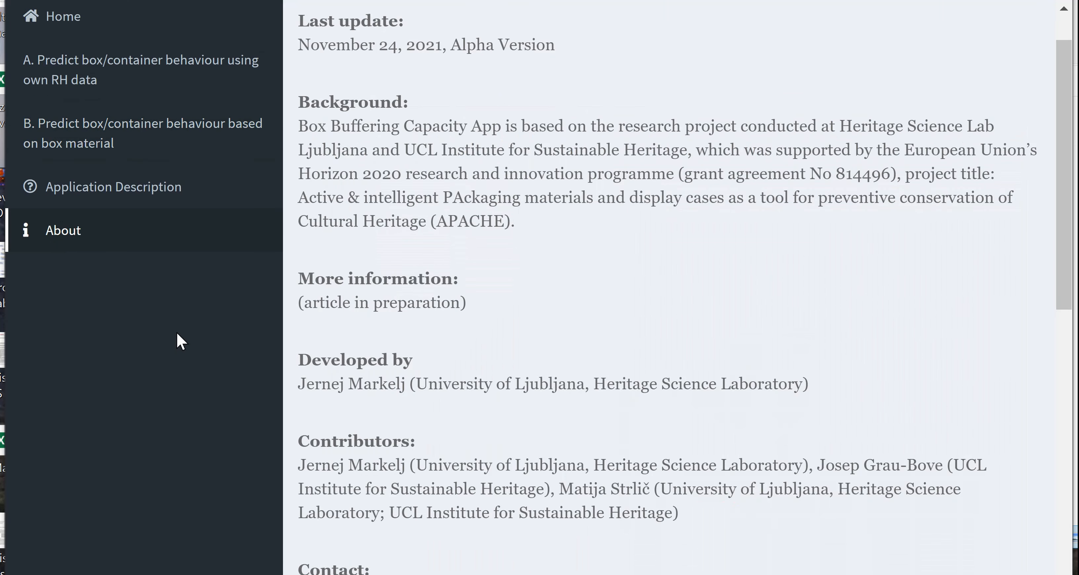